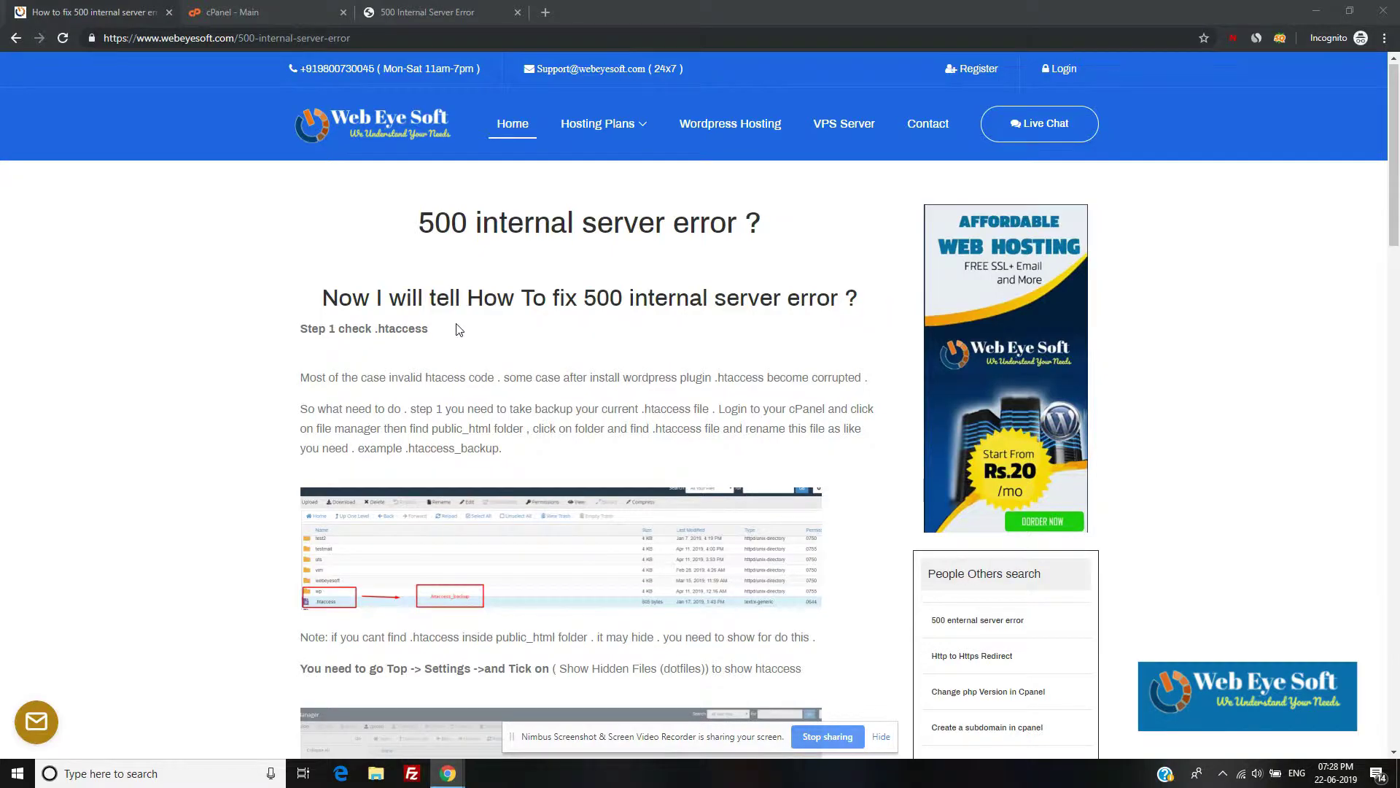
# - Show the site's 500 Internal Server Error page and highlight its heading and server-administrator line
pyautogui.scroll(-1, 430, 316)
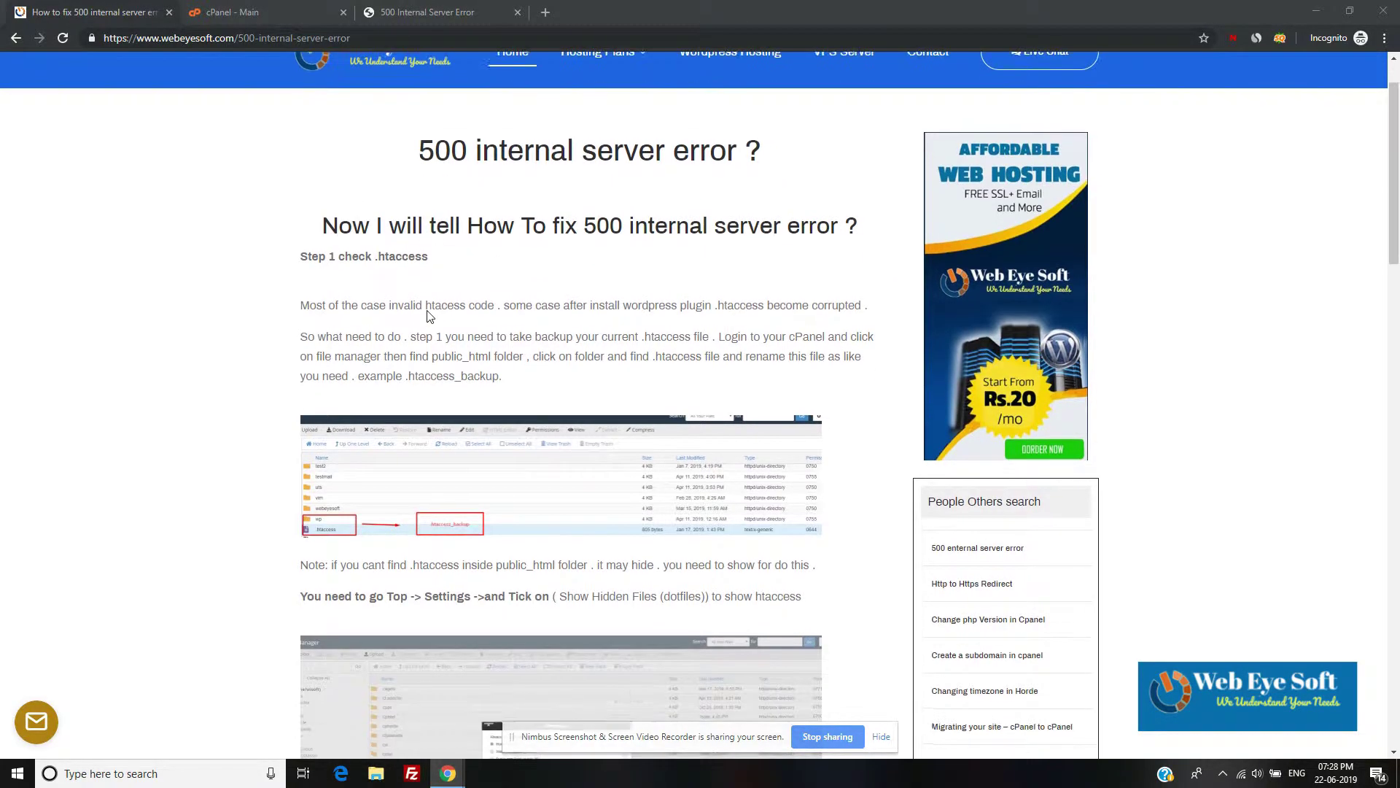
pyautogui.scroll(-7, 430, 316)
pyautogui.scroll(8, 430, 316)
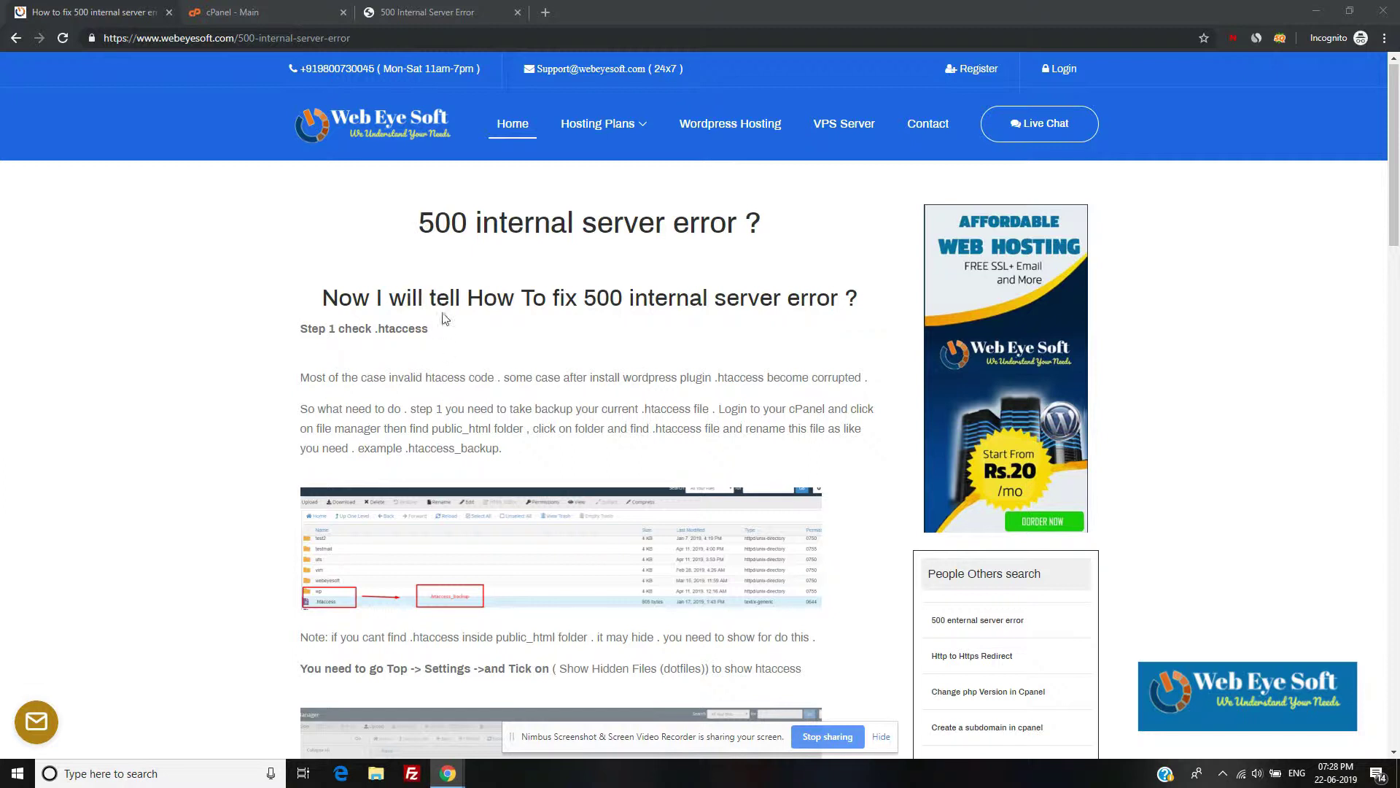
pyautogui.click(421, 9)
pyautogui.moveTo(7, 71); pyautogui.dragTo(190, 73)
pyautogui.click(324, 80)
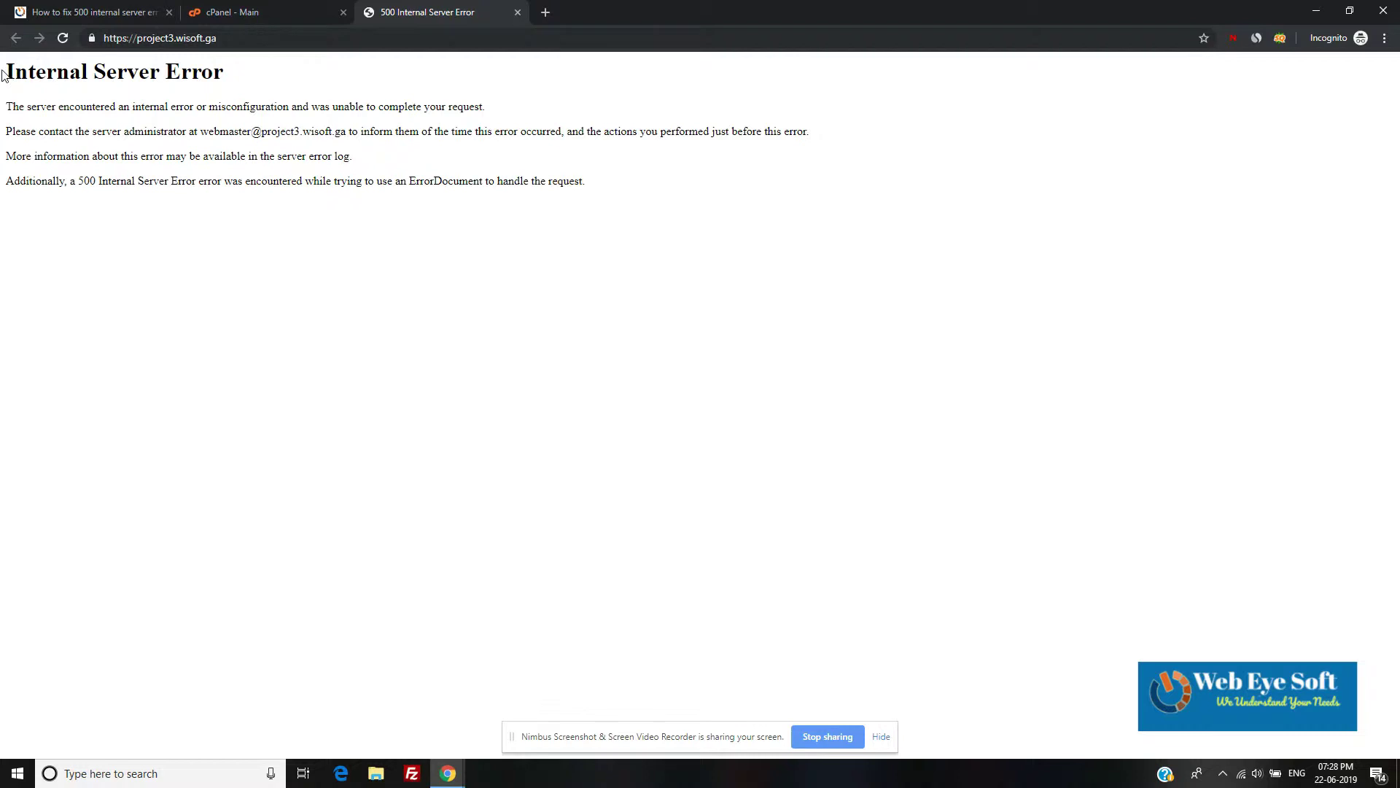
pyautogui.moveTo(4, 75); pyautogui.dragTo(256, 75)
pyautogui.click(254, 95)
pyautogui.moveTo(9, 130); pyautogui.dragTo(327, 130)
# - Compare the cPanel dashboard with the tutorial and highlight its Step 1 check-.htaccess line
pyautogui.click(427, 132)
pyautogui.click(288, 13)
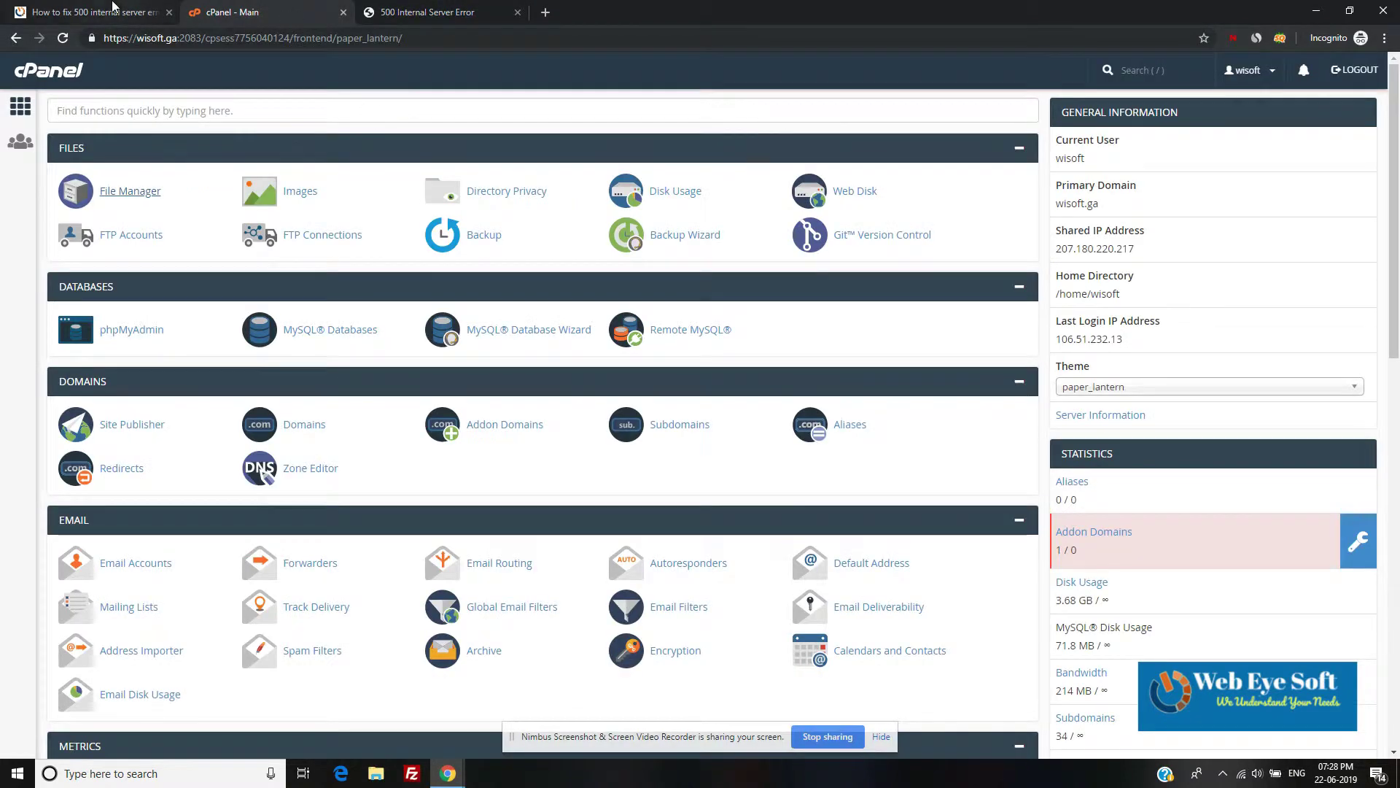
pyautogui.click(113, 8)
pyautogui.click(288, 13)
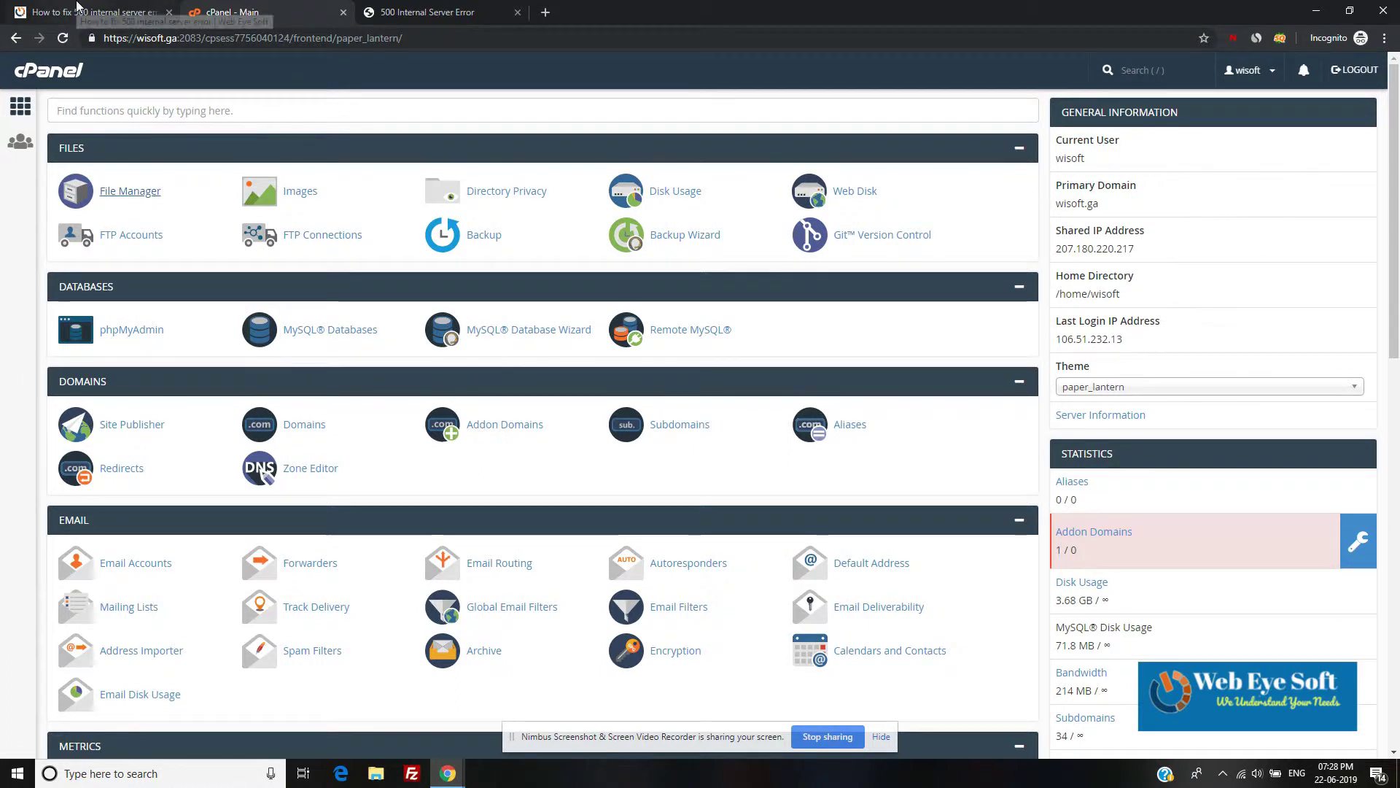
pyautogui.click(77, 6)
pyautogui.click(222, 9)
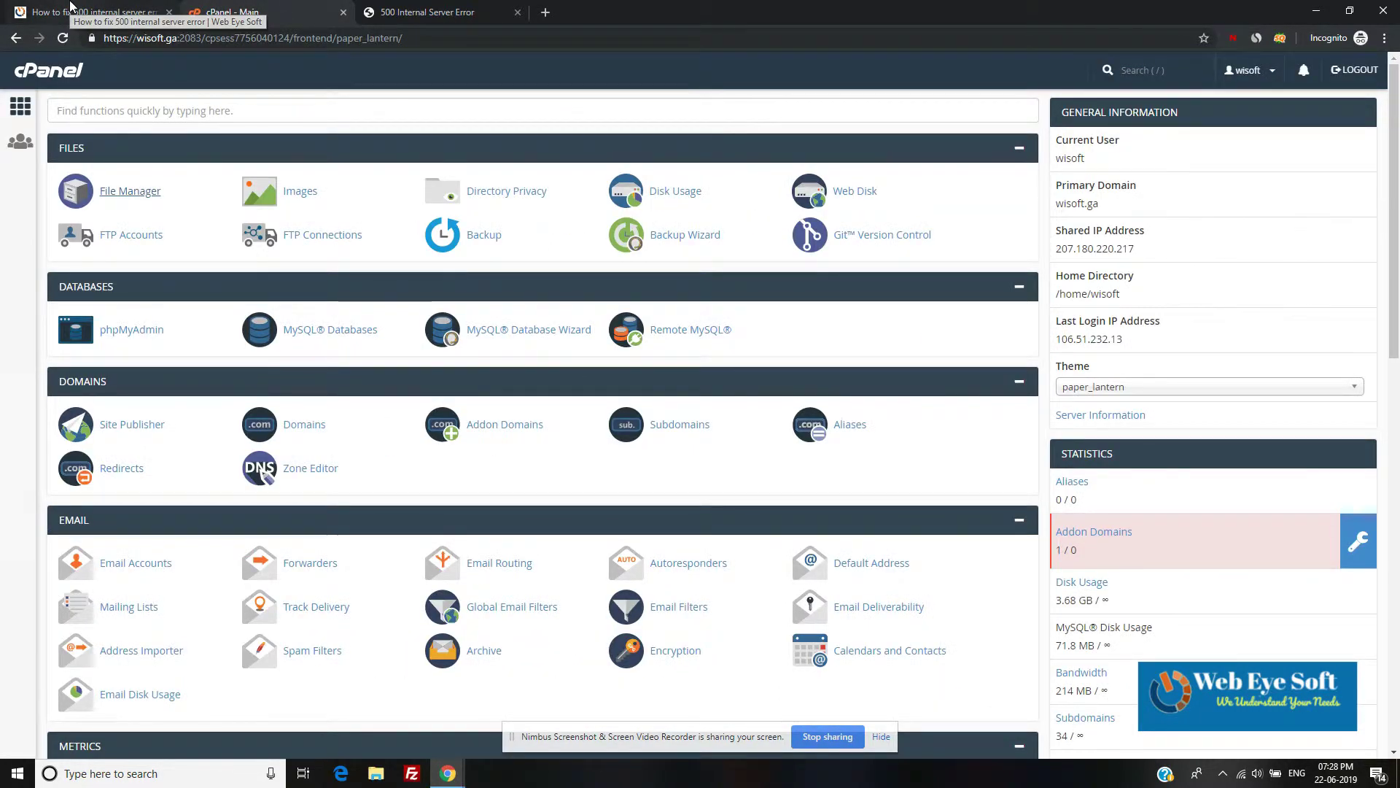
pyautogui.click(71, 7)
pyautogui.scroll(-1, 358, 337)
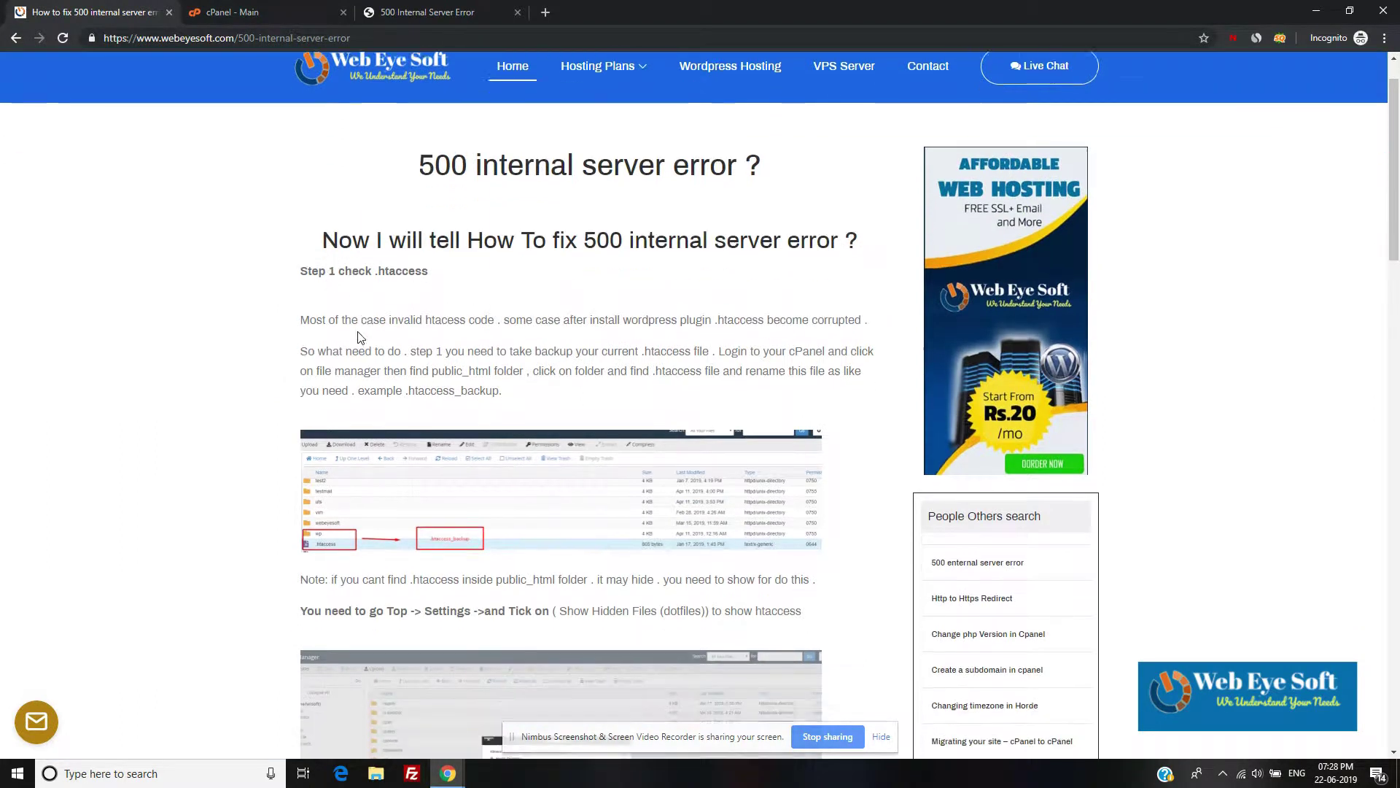
pyautogui.moveTo(314, 253); pyautogui.dragTo(469, 258)
pyautogui.click(553, 309)
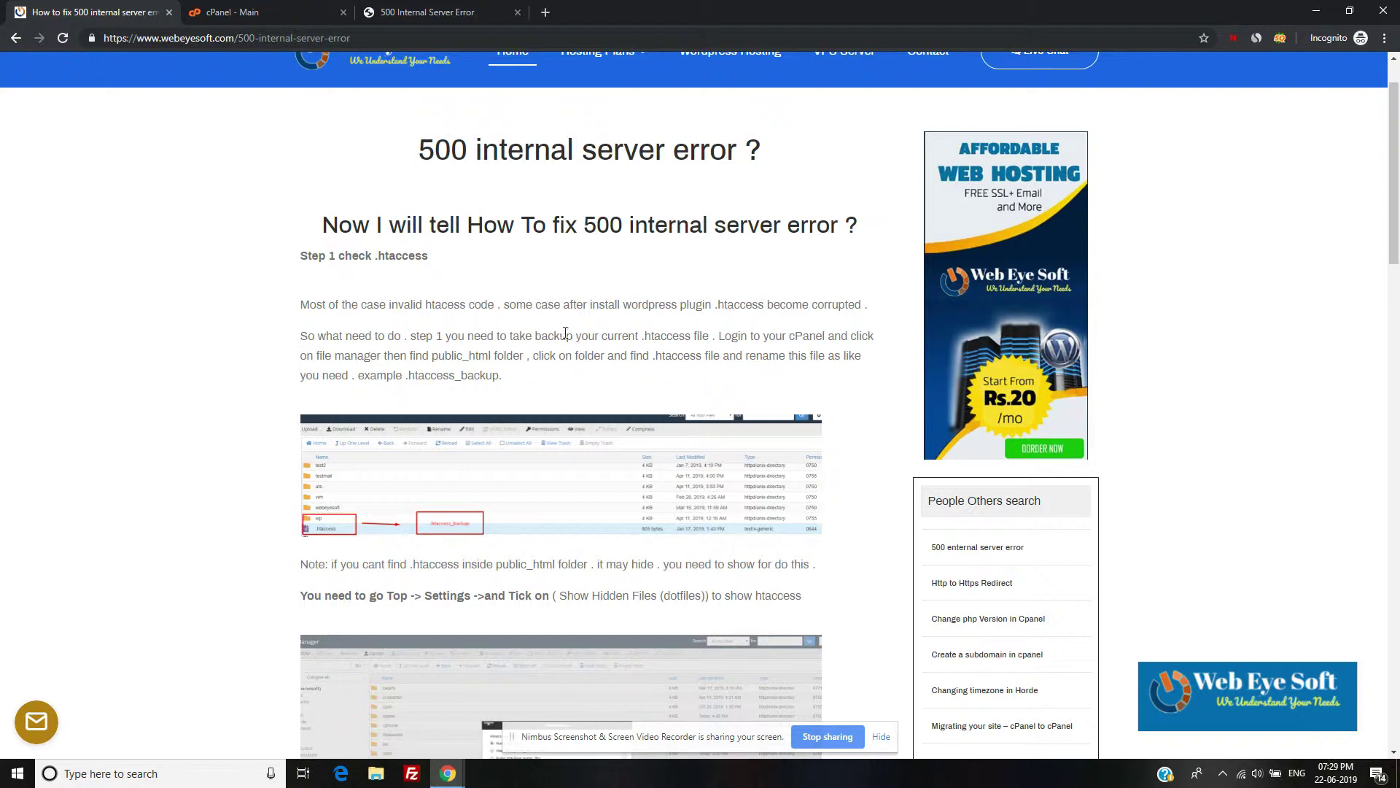
pyautogui.scroll(1, 470, 359)
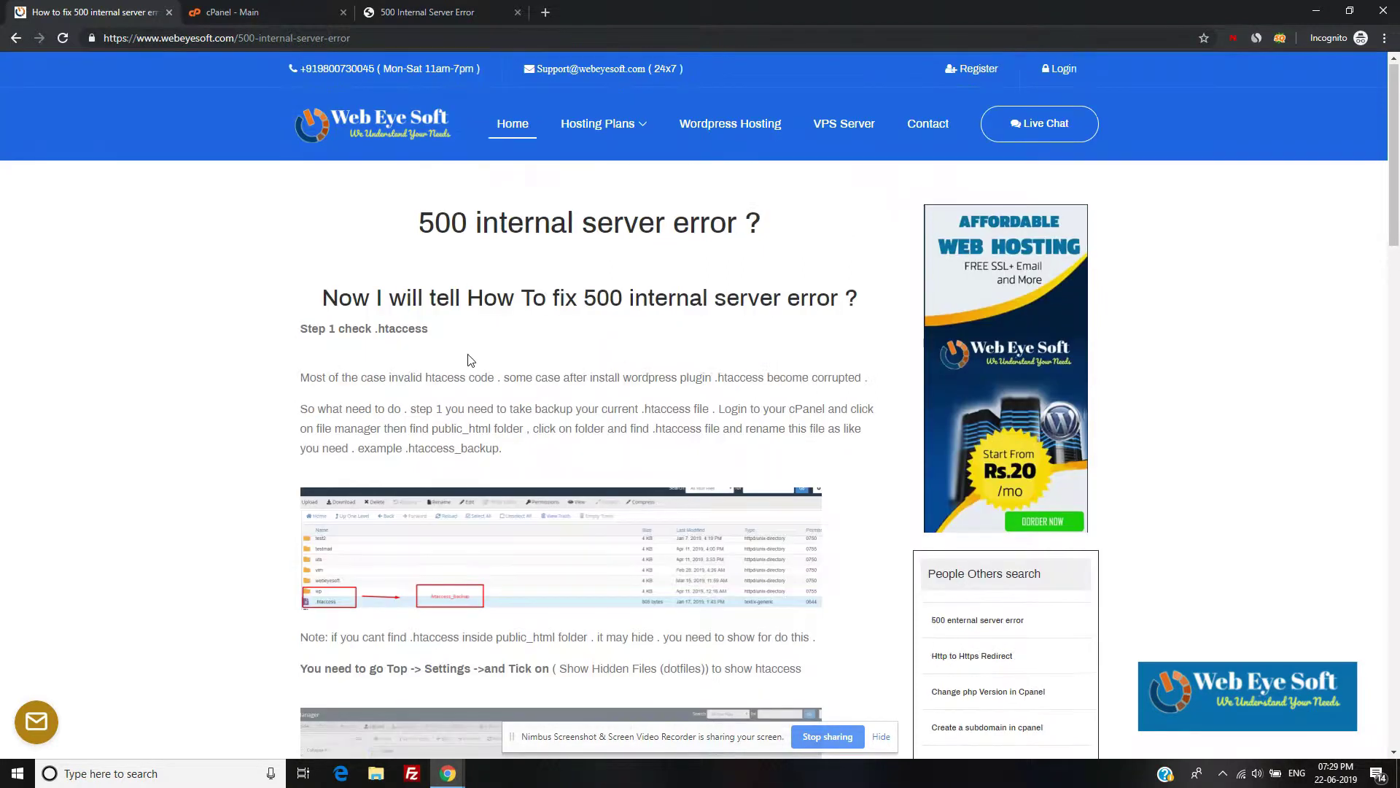
# - Open File Manager from the cPanel dashboard in a new tab, then highlight the tutorial's title
pyautogui.click(280, 6)
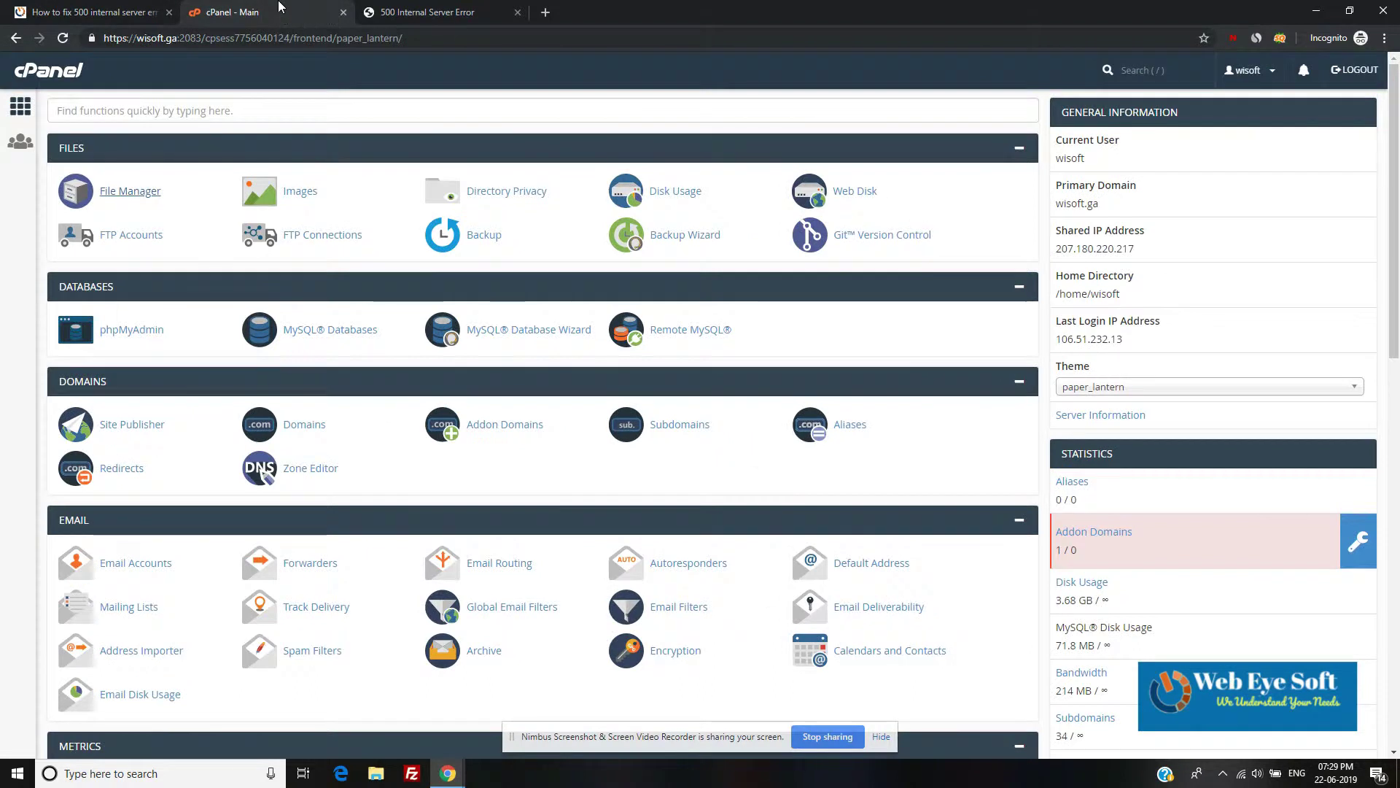
pyautogui.click(121, 192)
pyautogui.click(95, 11)
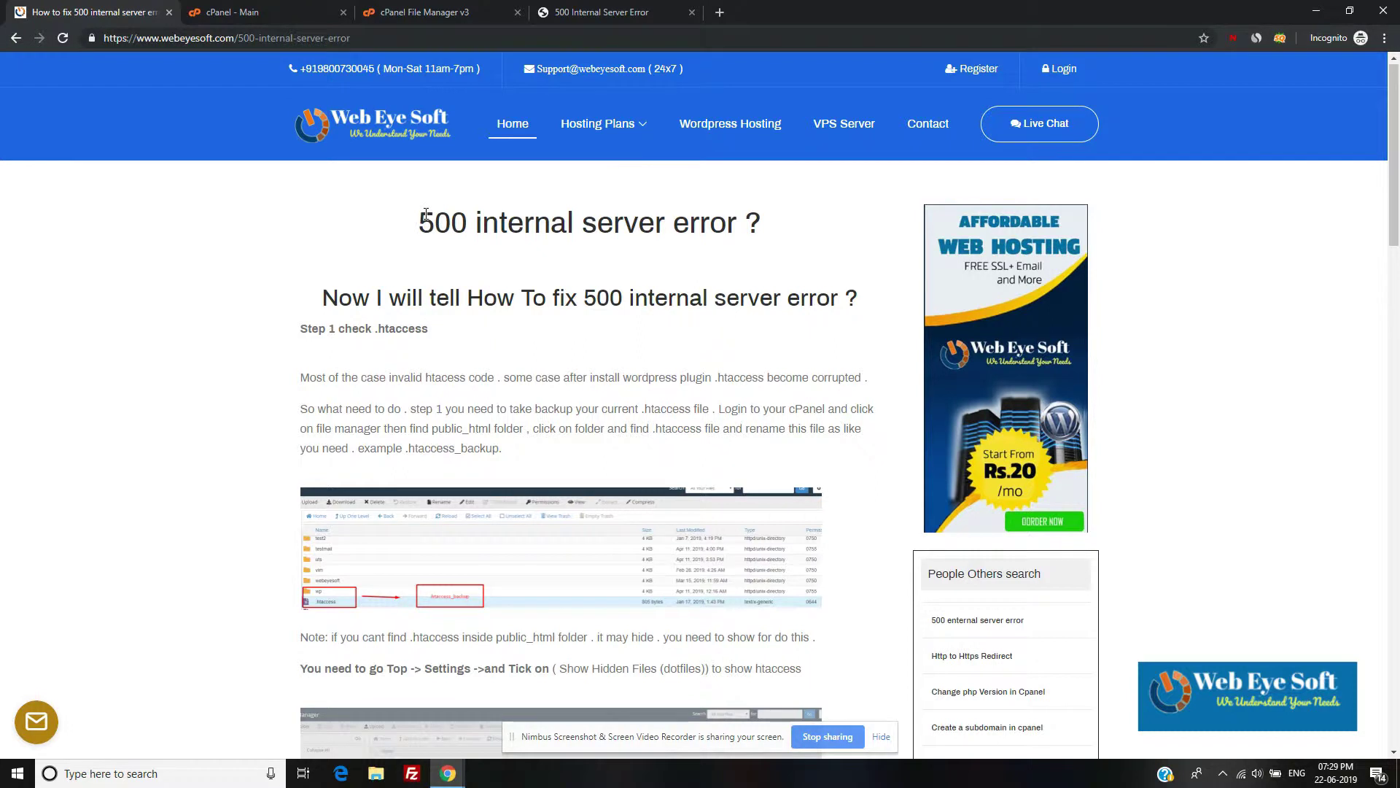
pyautogui.moveTo(422, 222); pyautogui.dragTo(743, 232)
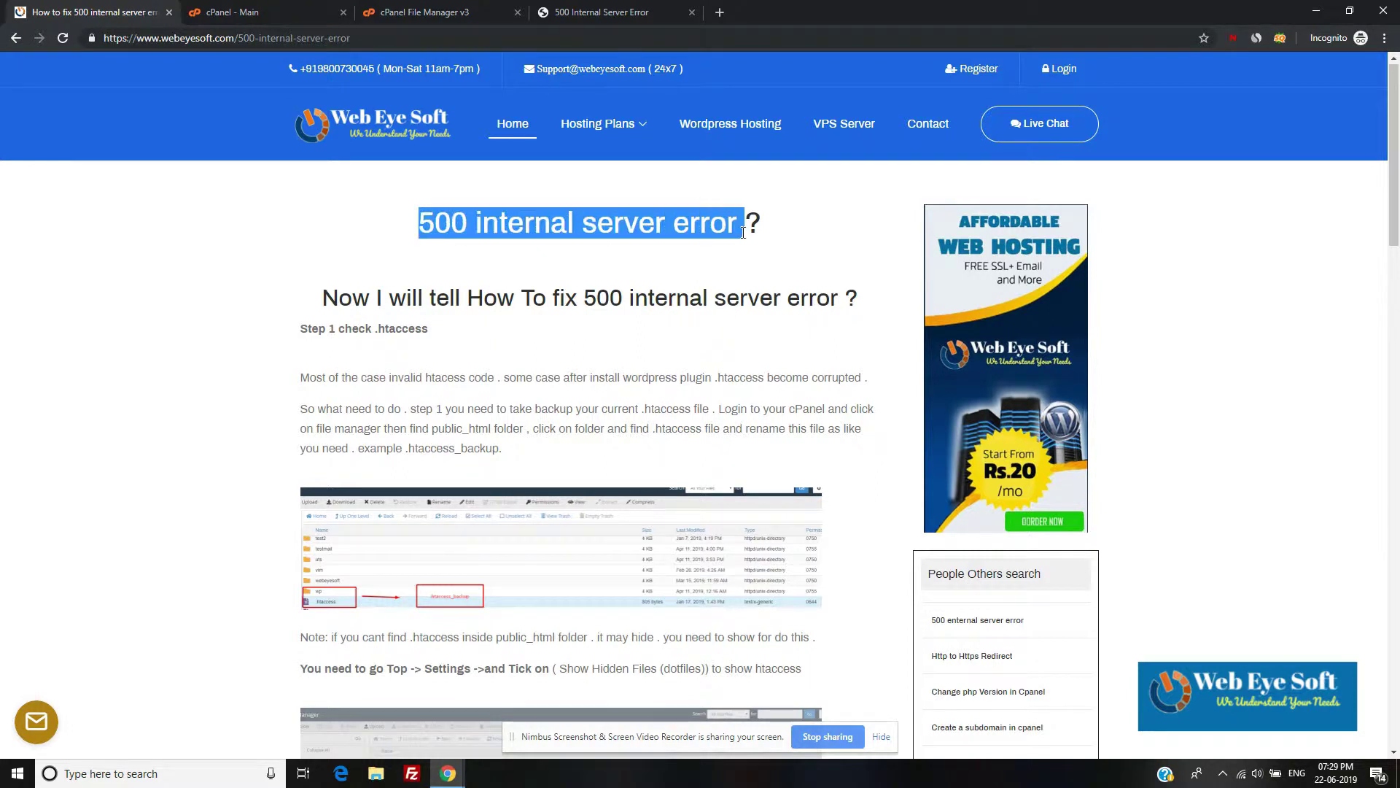
pyautogui.click(393, 269)
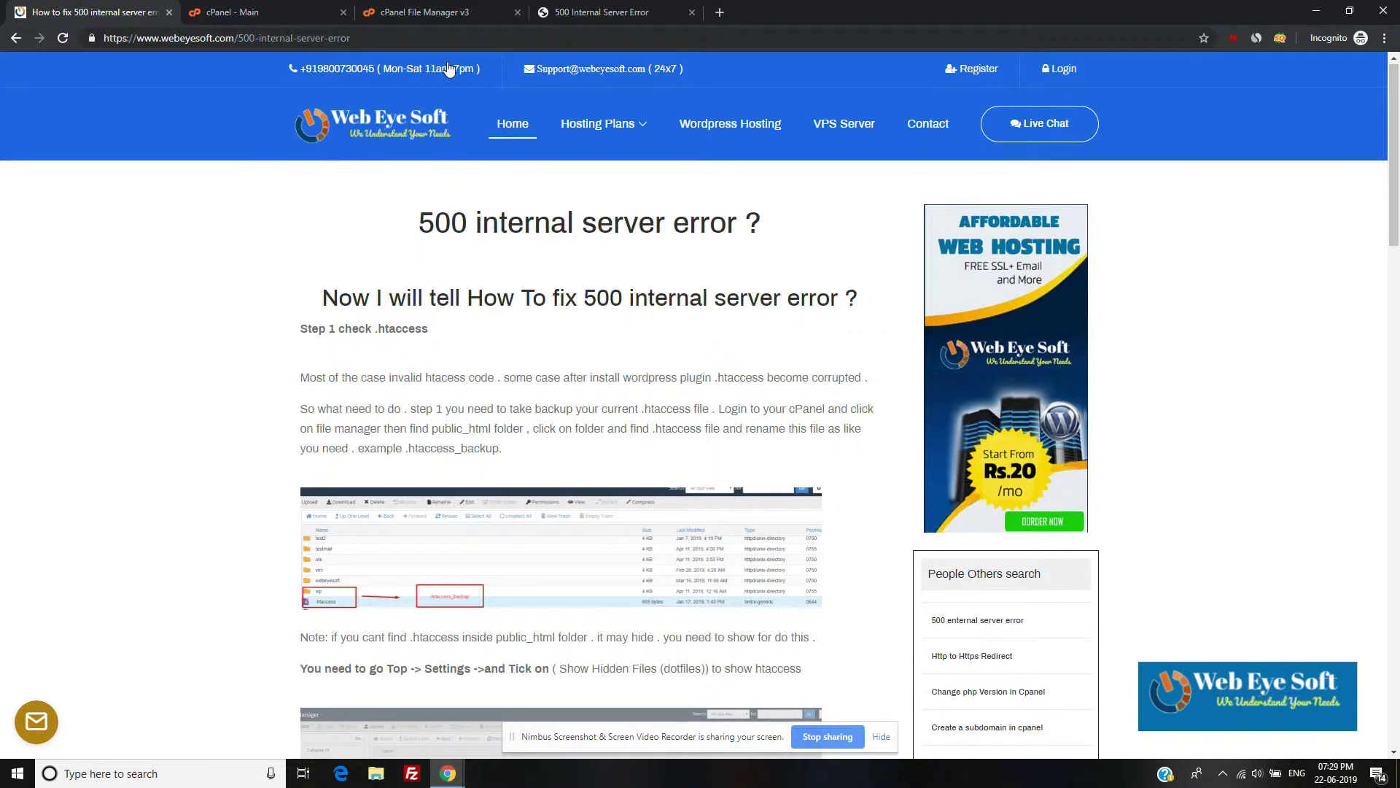
# - Open the public_html folder in File Manager
pyautogui.click(431, 8)
pyautogui.click(332, 570)
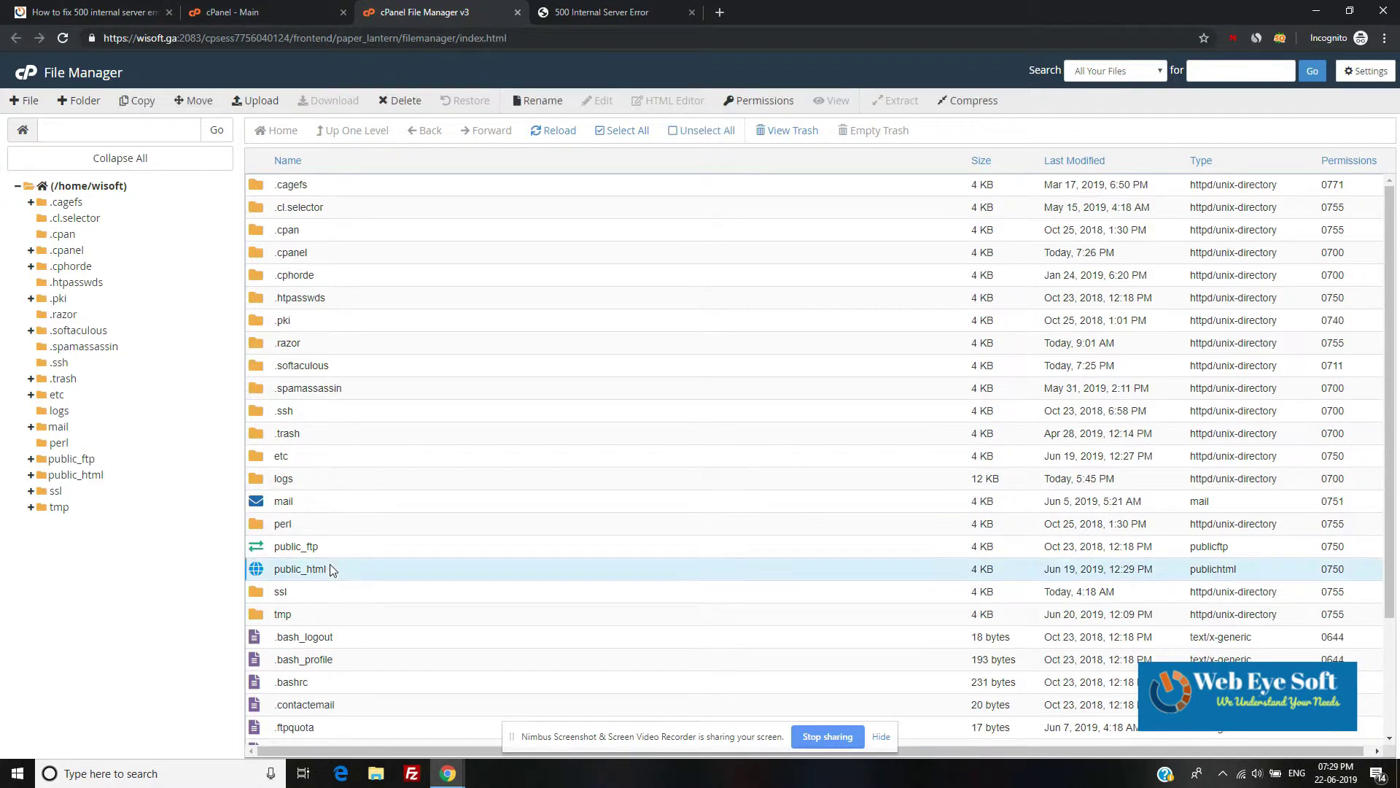
pyautogui.doubleClick(366, 575)
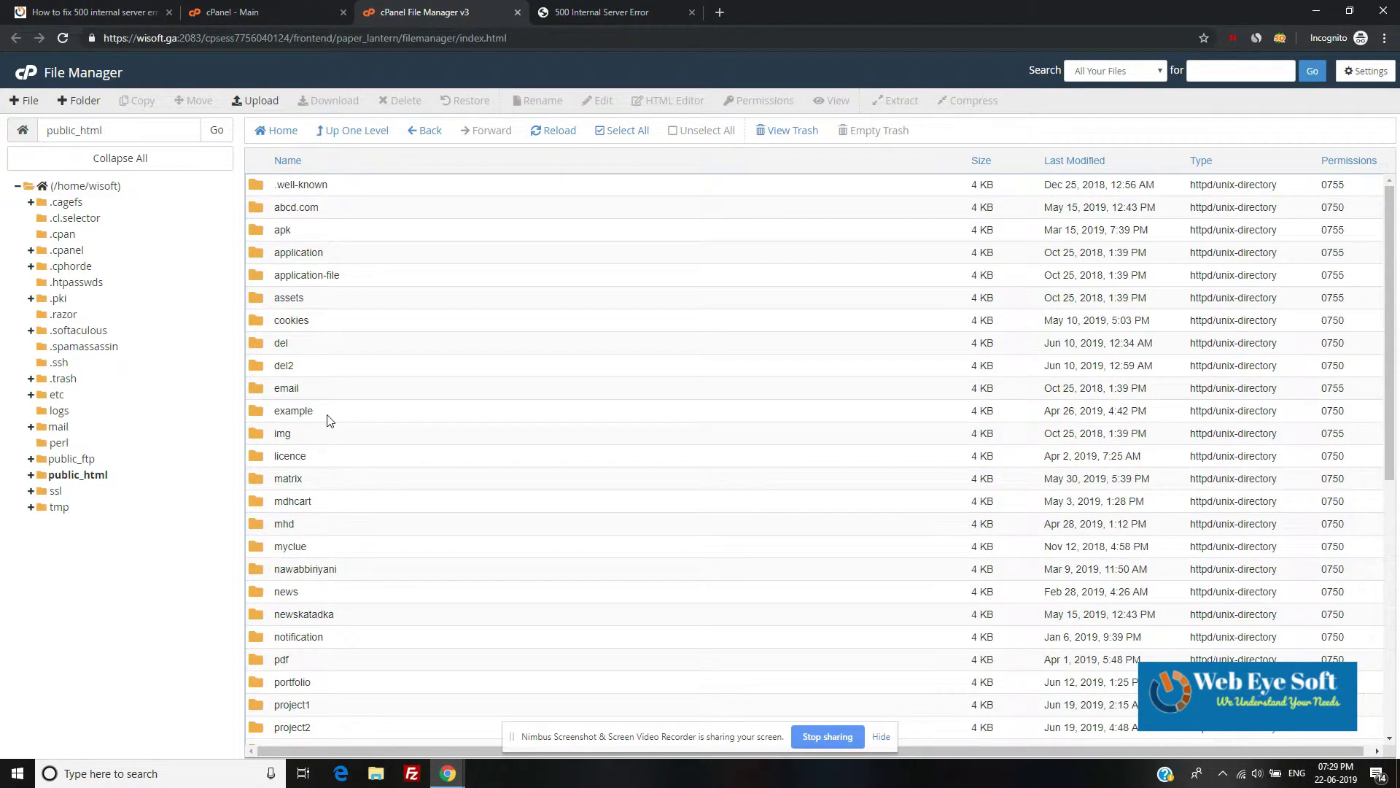
pyautogui.scroll(-2, 354, 537)
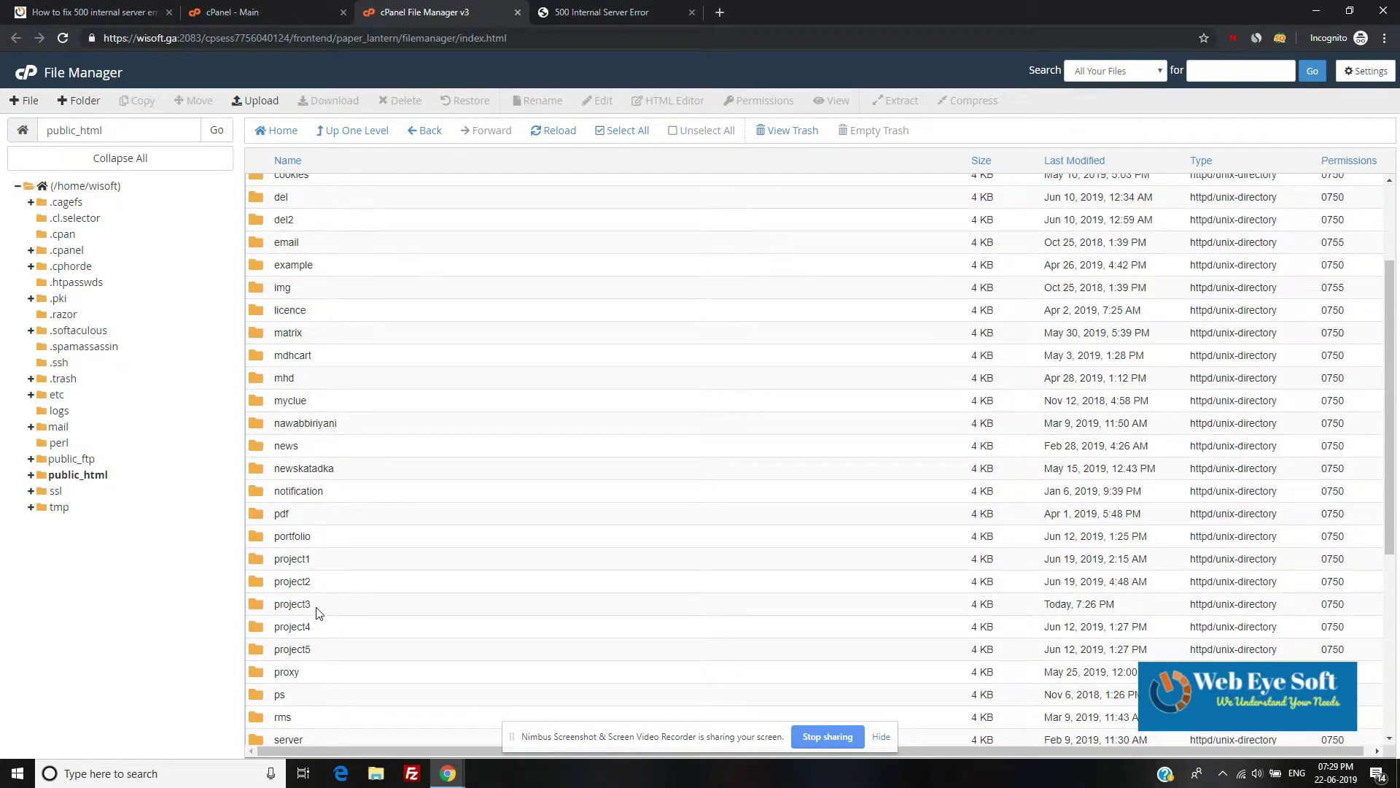
# - Confirm the site lives in project3, open that folder and select its .htaccess file
pyautogui.click(605, 13)
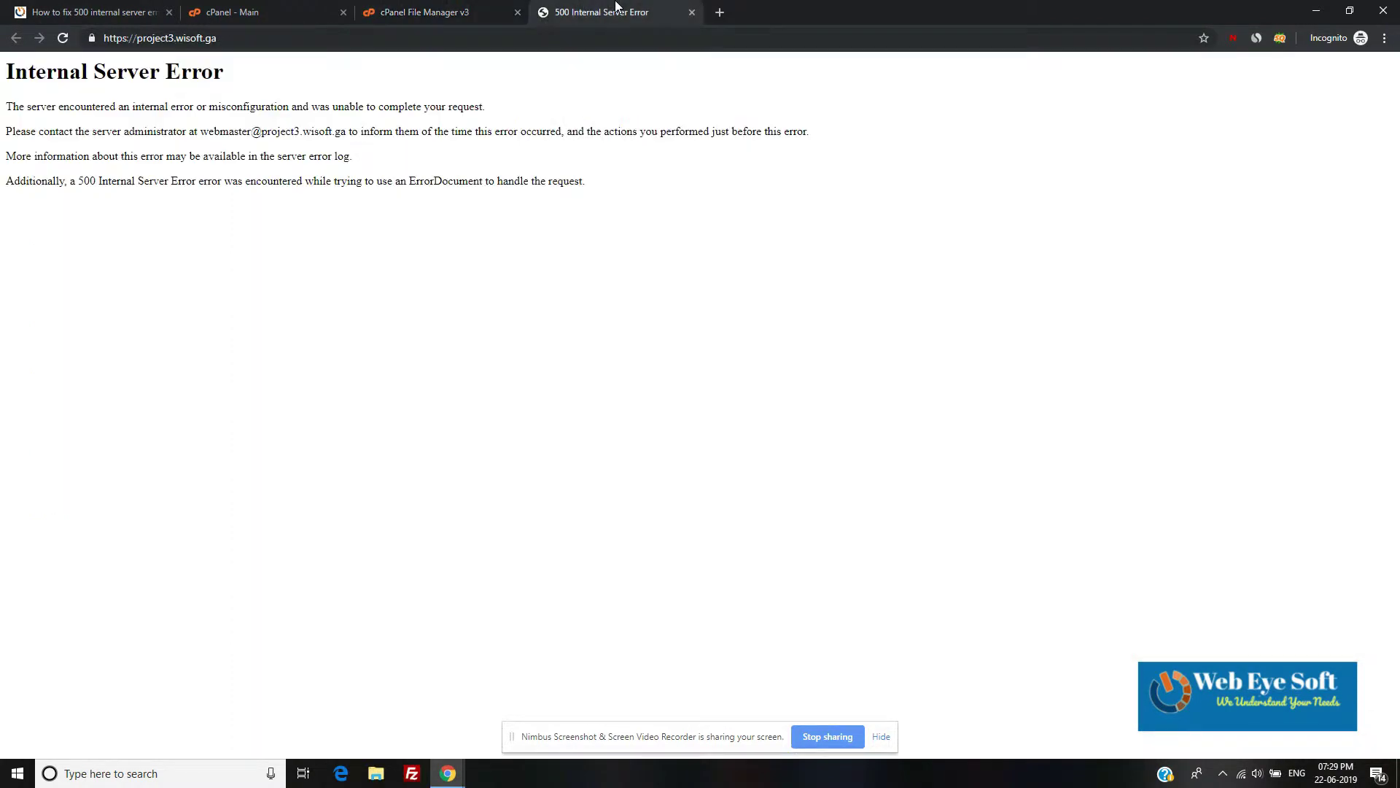
pyautogui.doubleClick(152, 40)
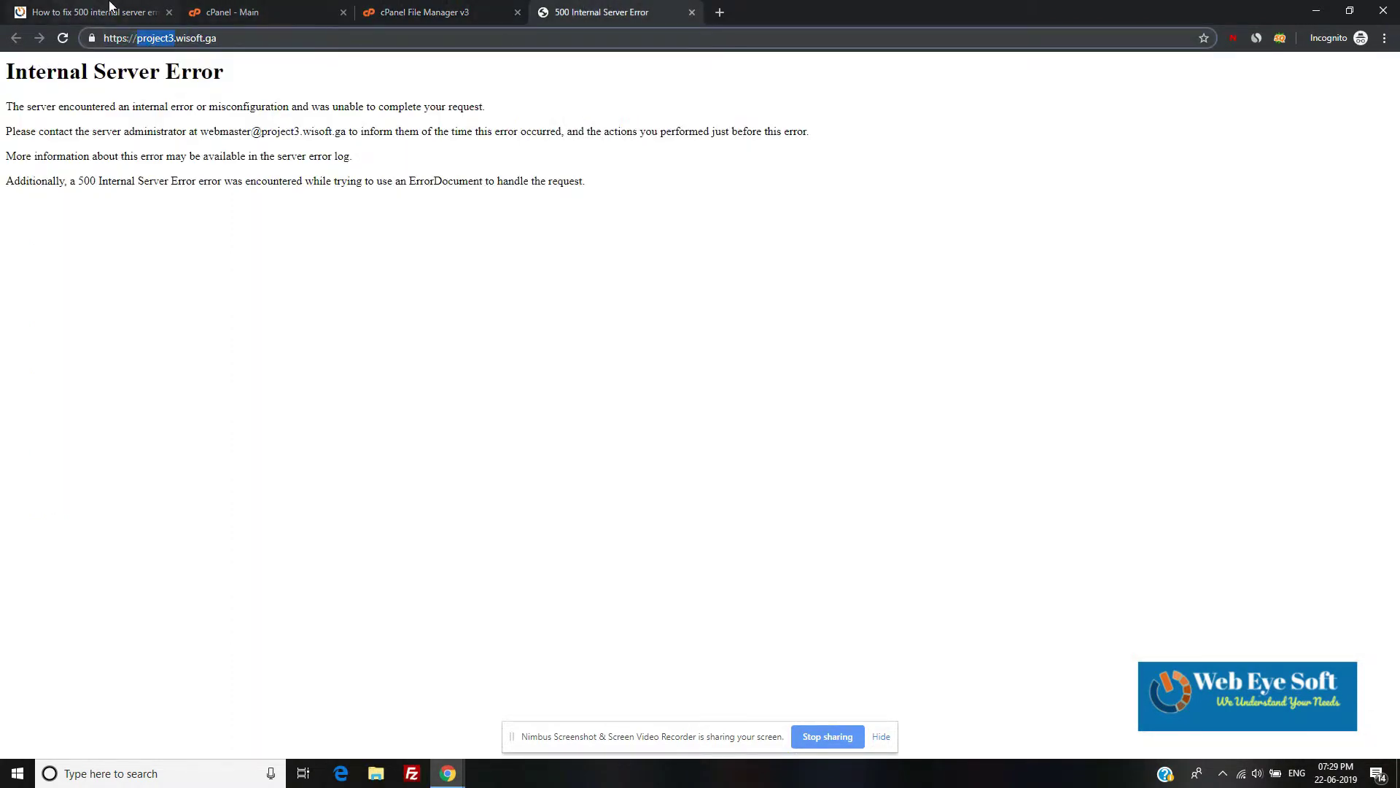
pyautogui.click(248, 12)
pyautogui.click(416, 13)
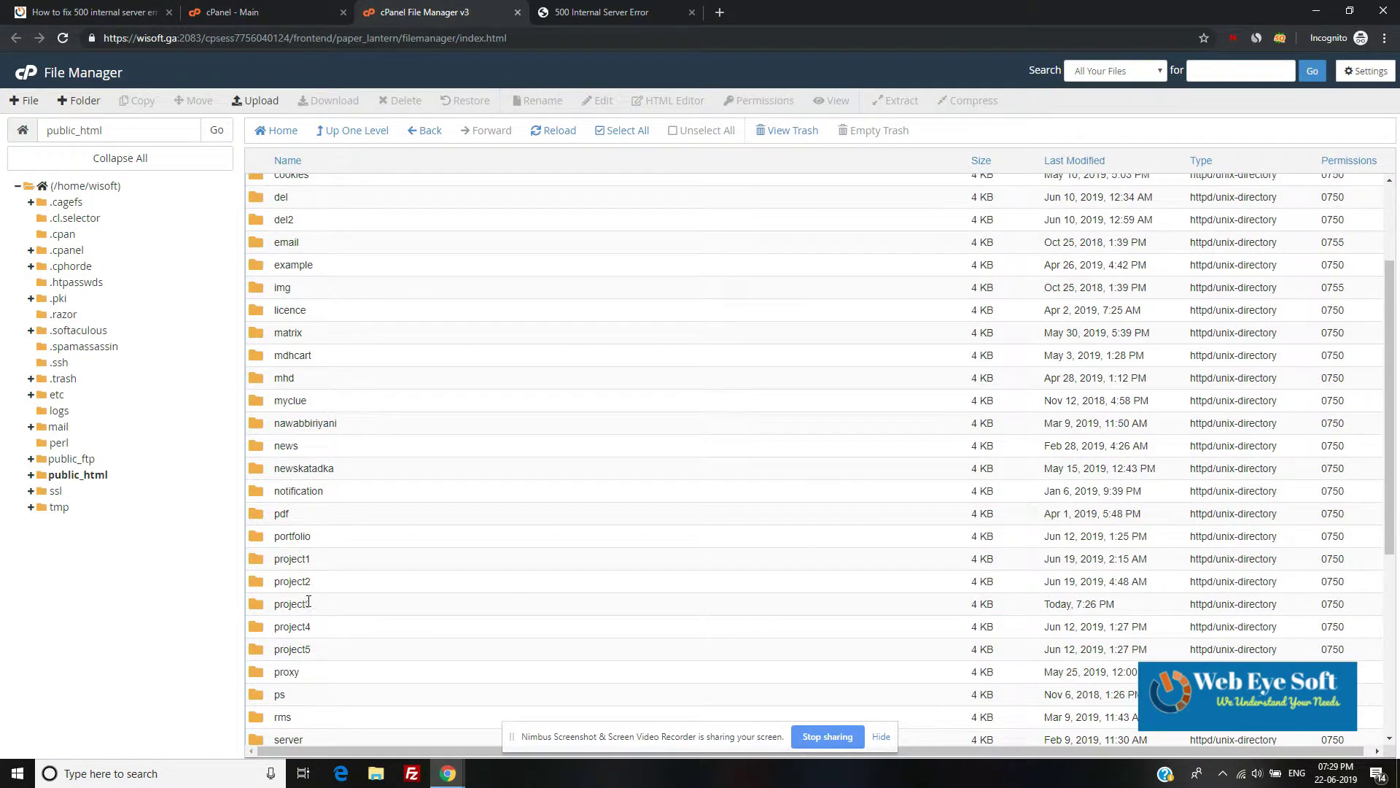
pyautogui.doubleClick(344, 611)
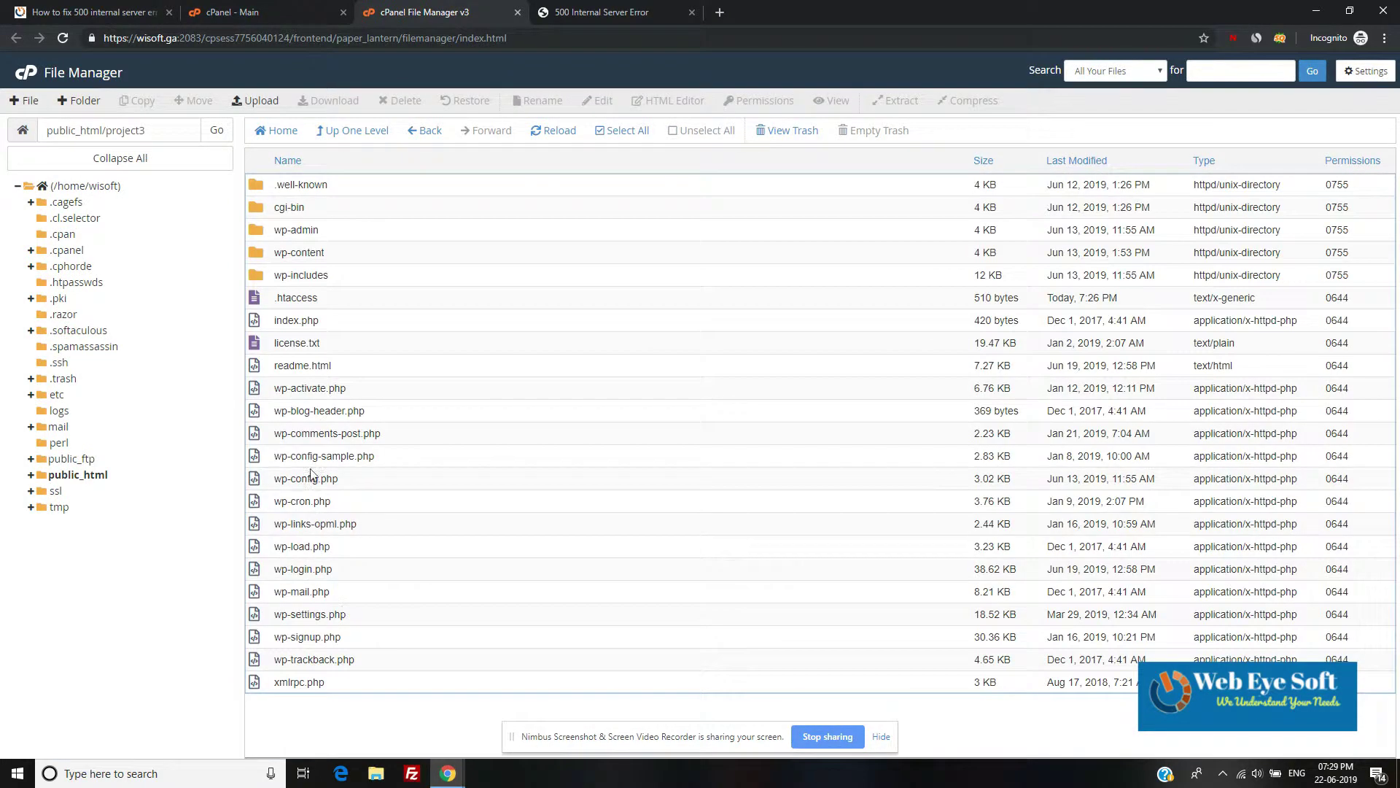
pyautogui.click(279, 298)
pyautogui.click(340, 294)
# - Rename the original .htaccess to .htaccess-old as a backup
pyautogui.rightClick(532, 301)
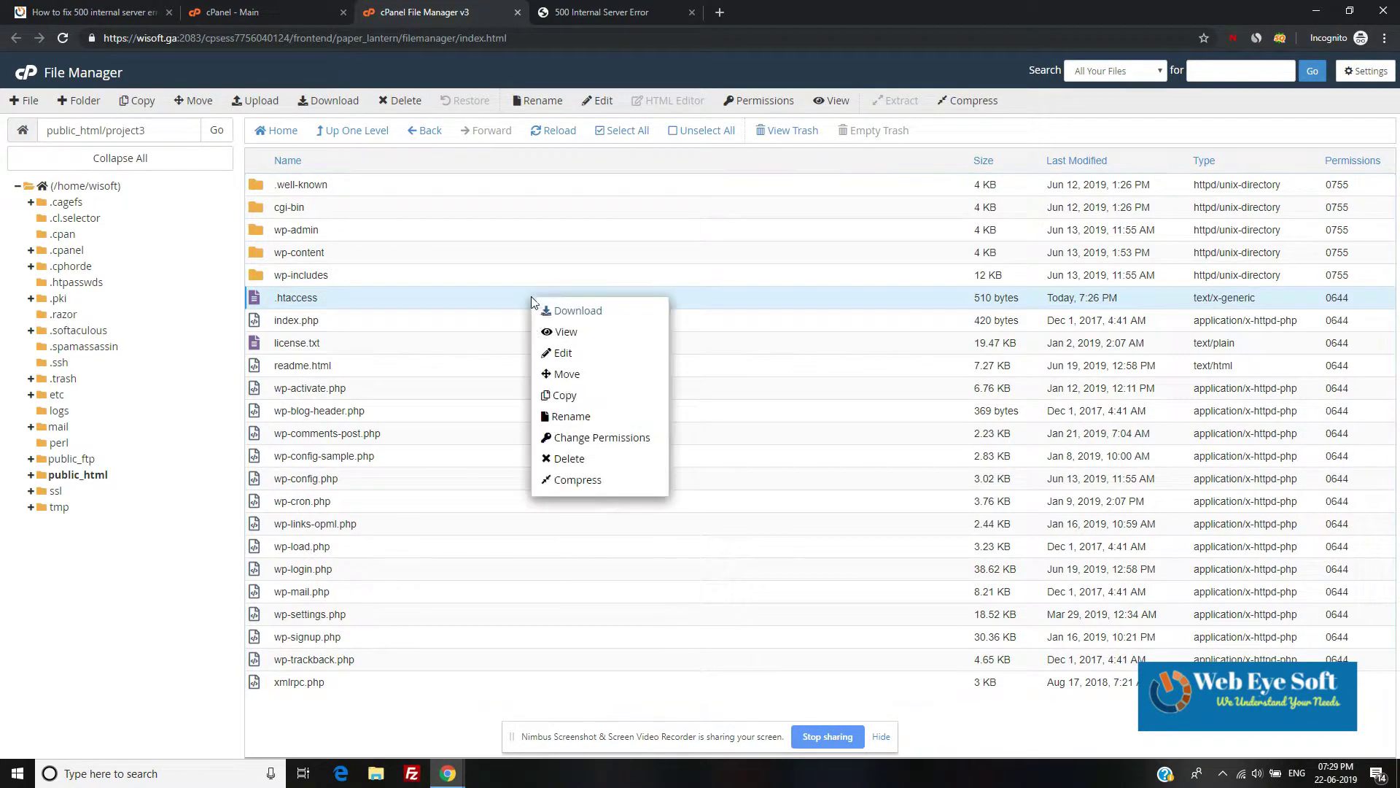
pyautogui.click(571, 417)
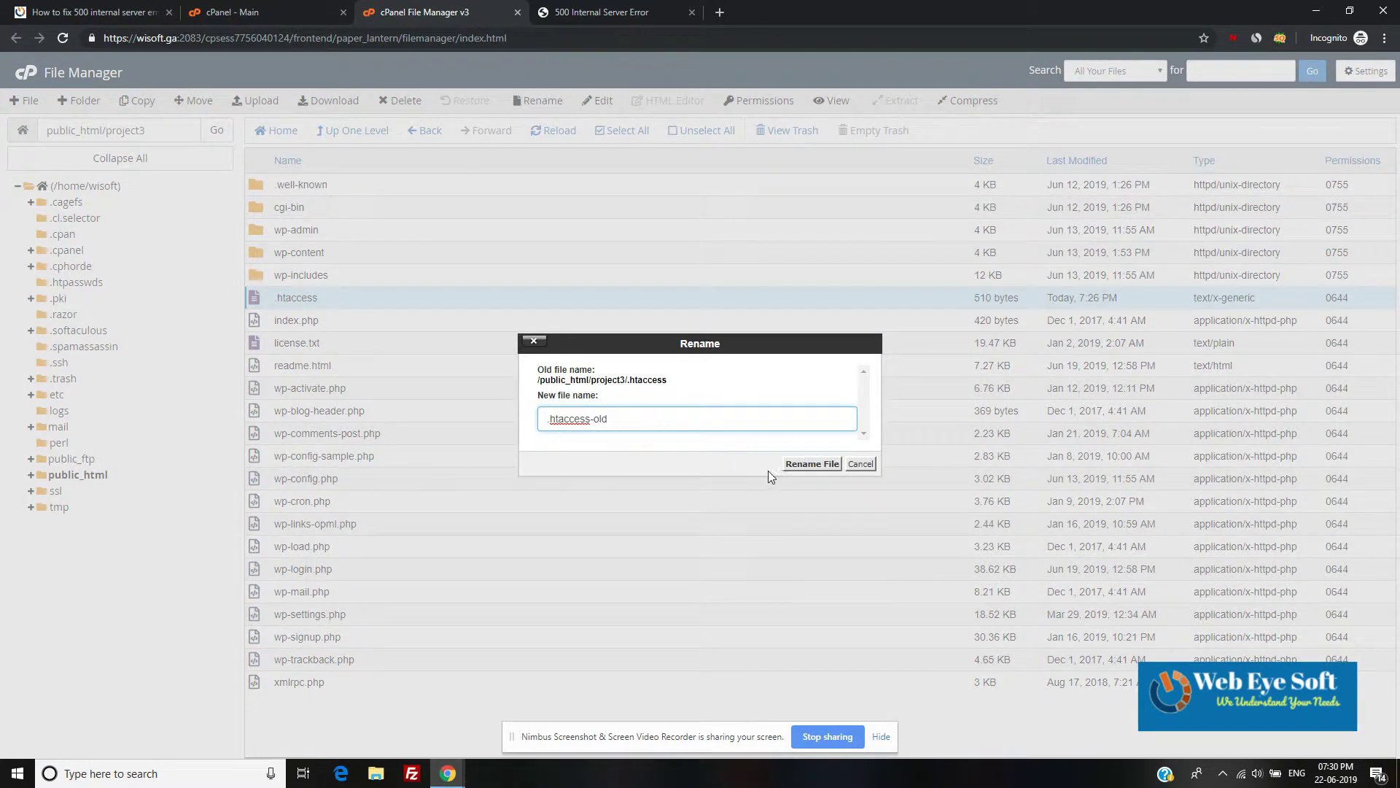
pyautogui.click(809, 465)
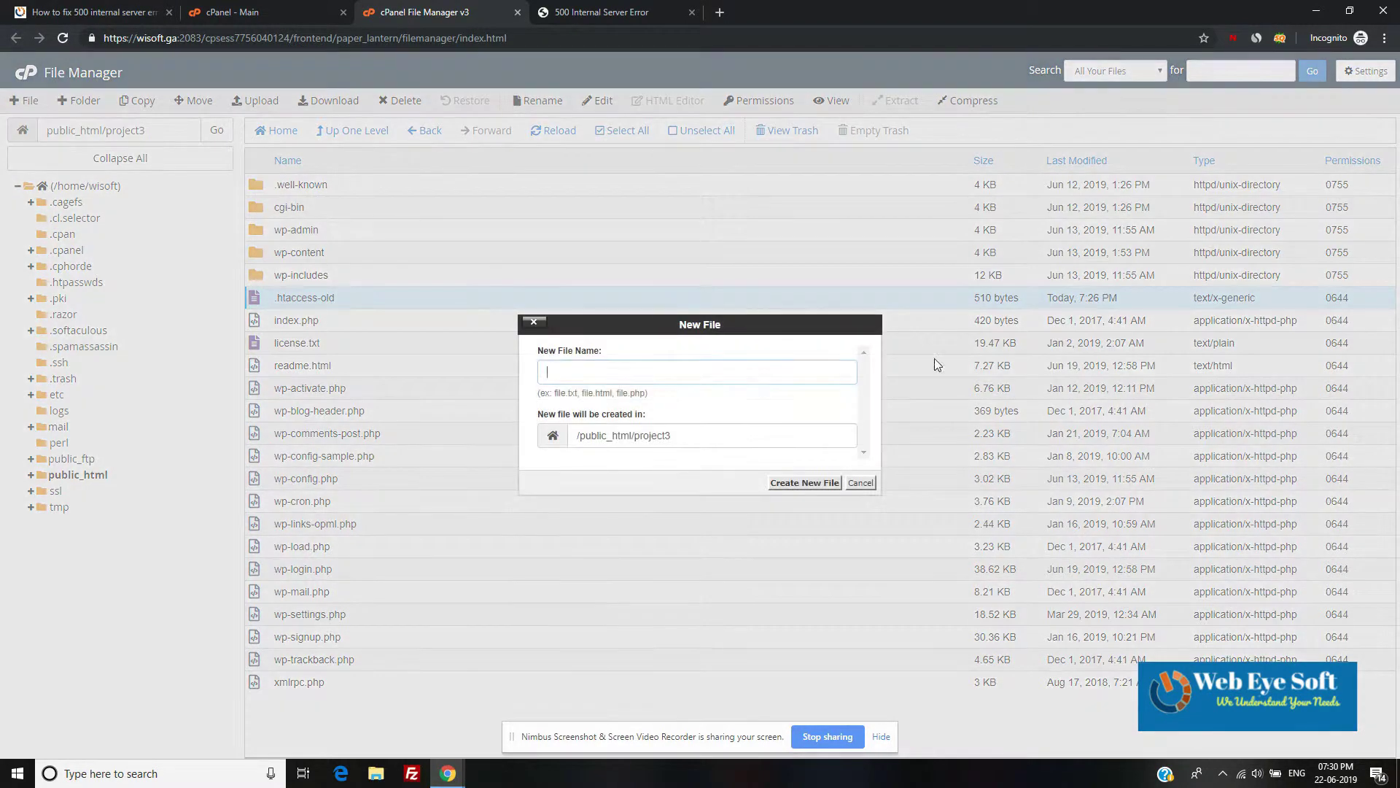
# - Create a new empty .htaccess file in public_html/project3
pyautogui.click(25, 100)
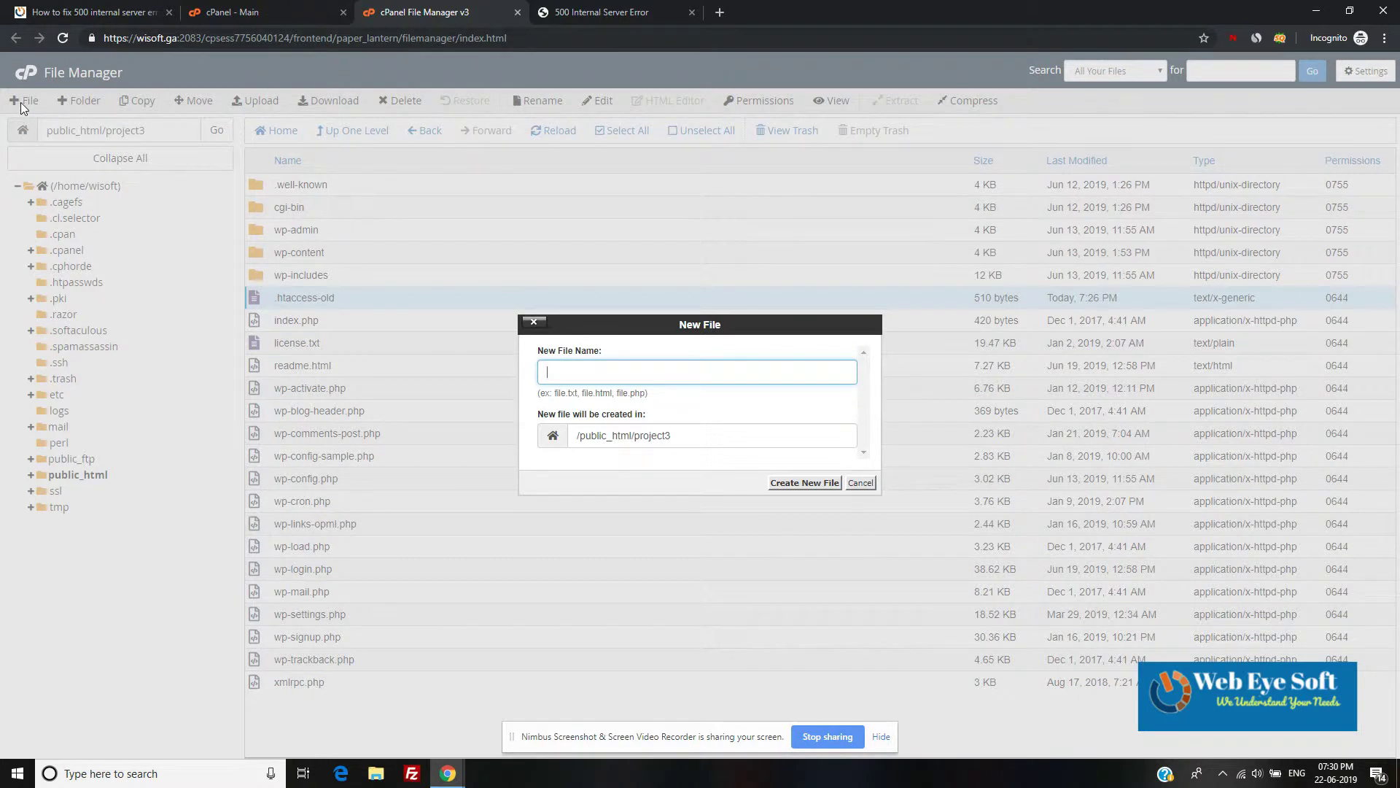
pyautogui.write('.h')
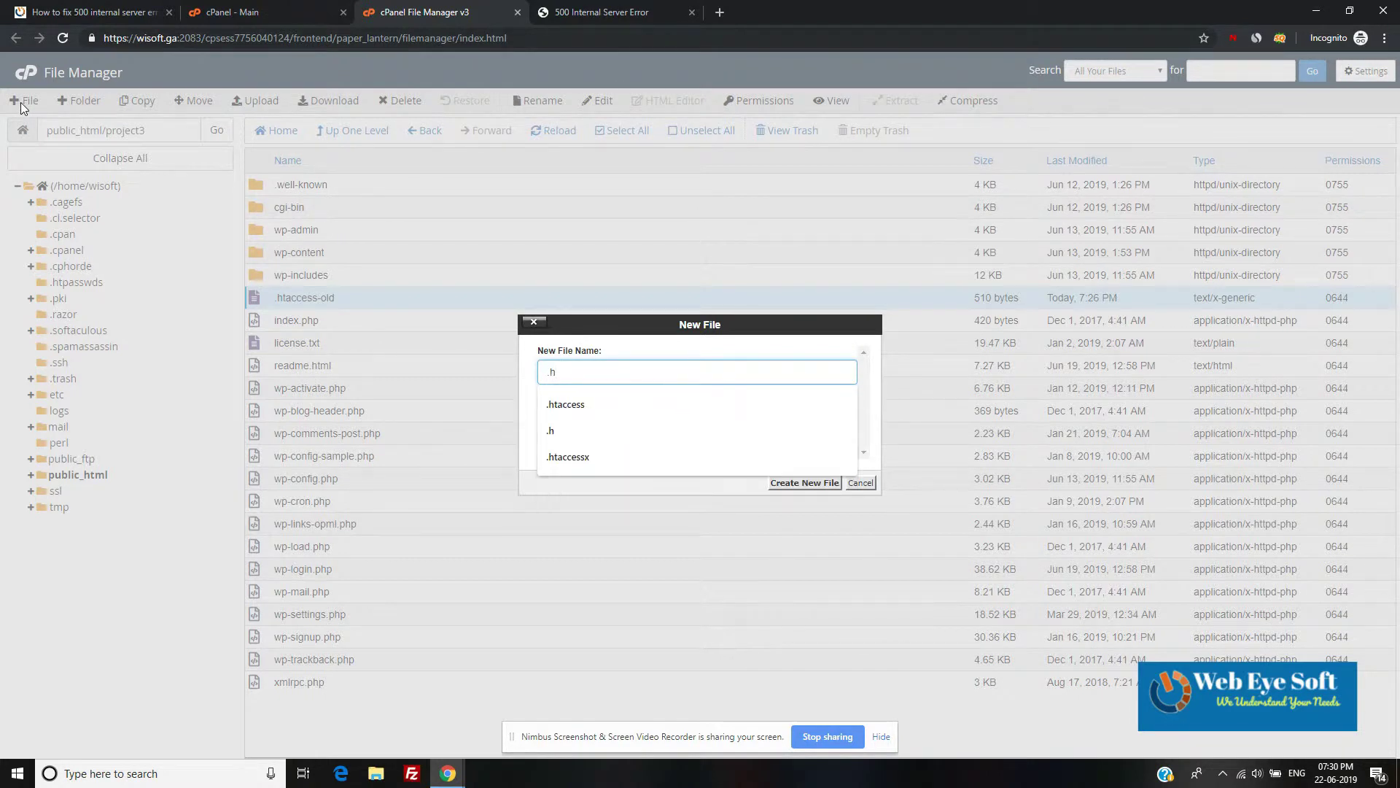
pyautogui.press('Down')
pyautogui.click(576, 405)
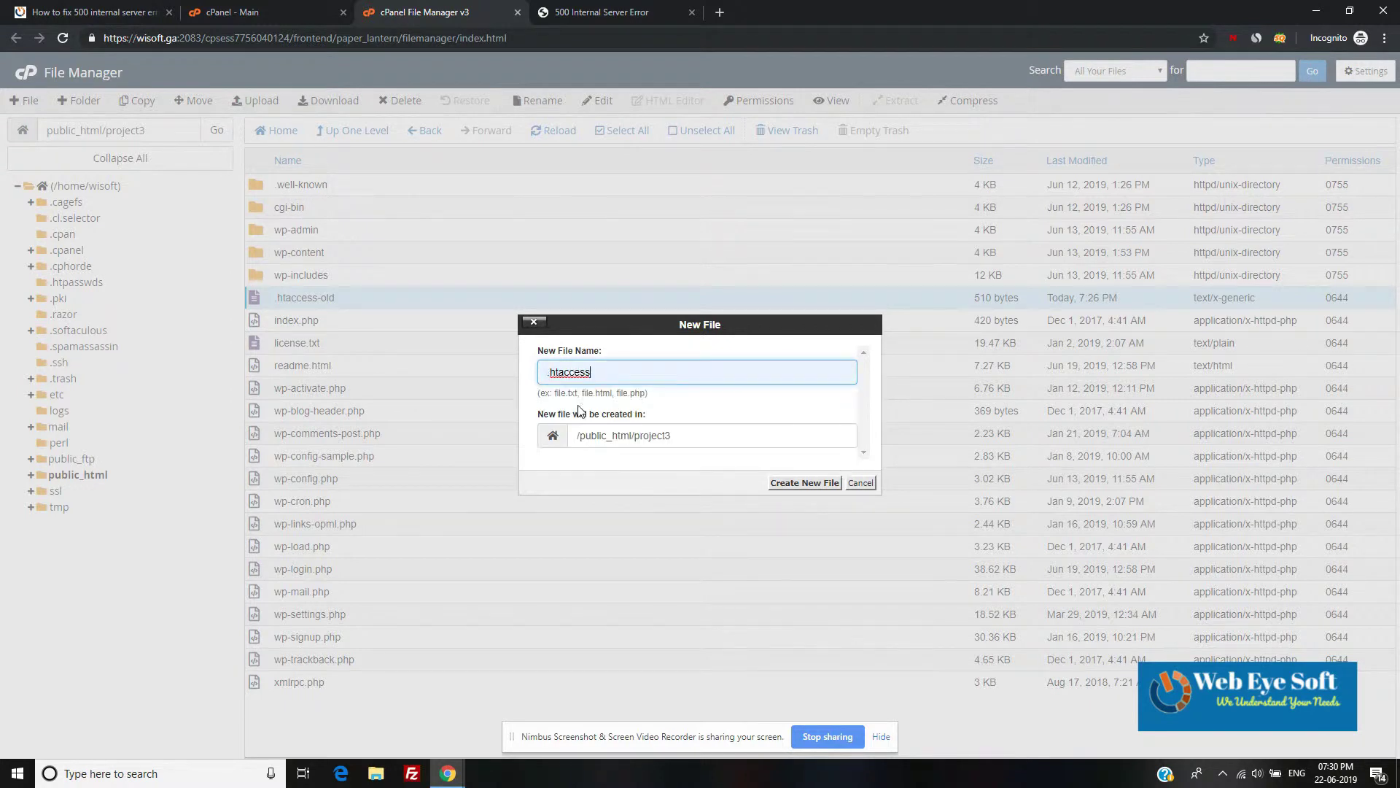
pyautogui.click(828, 485)
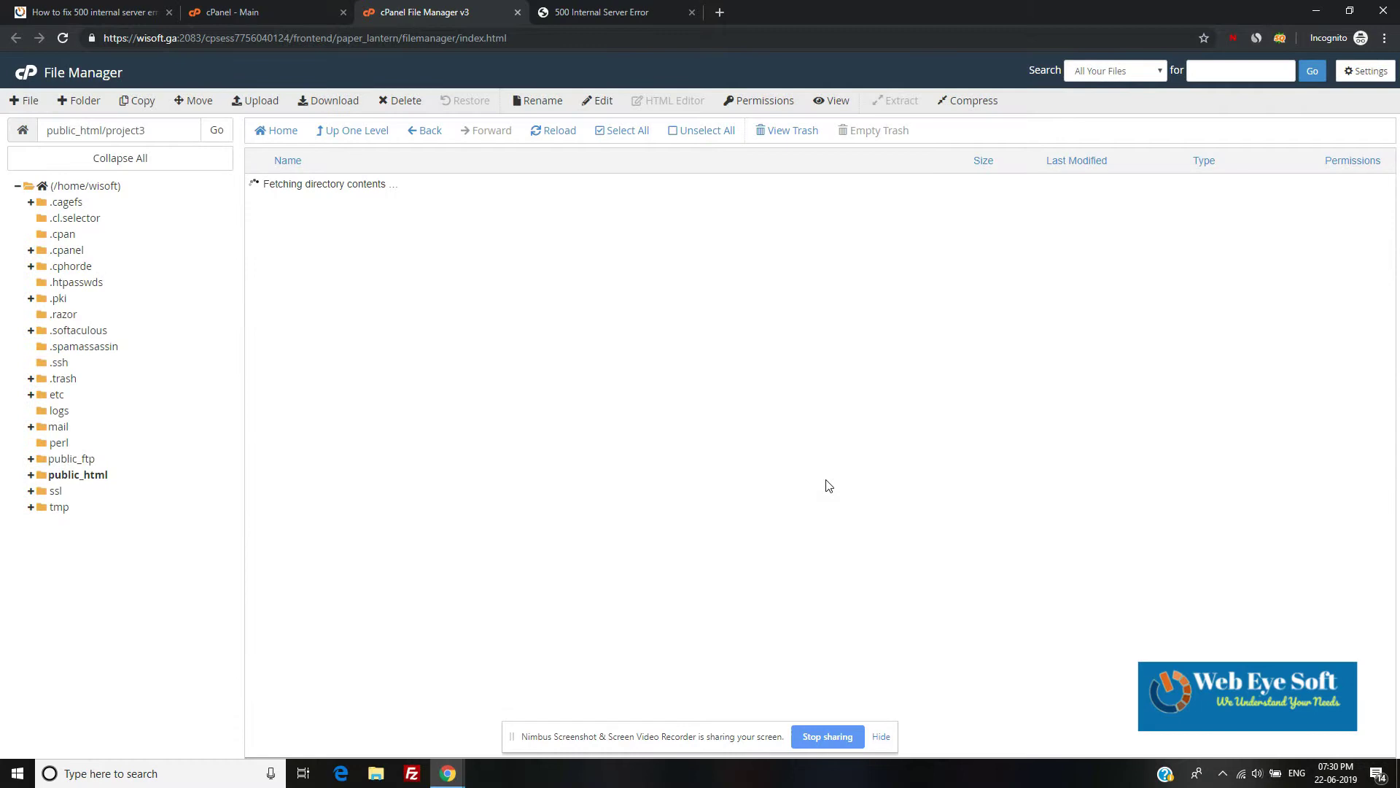
pyautogui.click(340, 300)
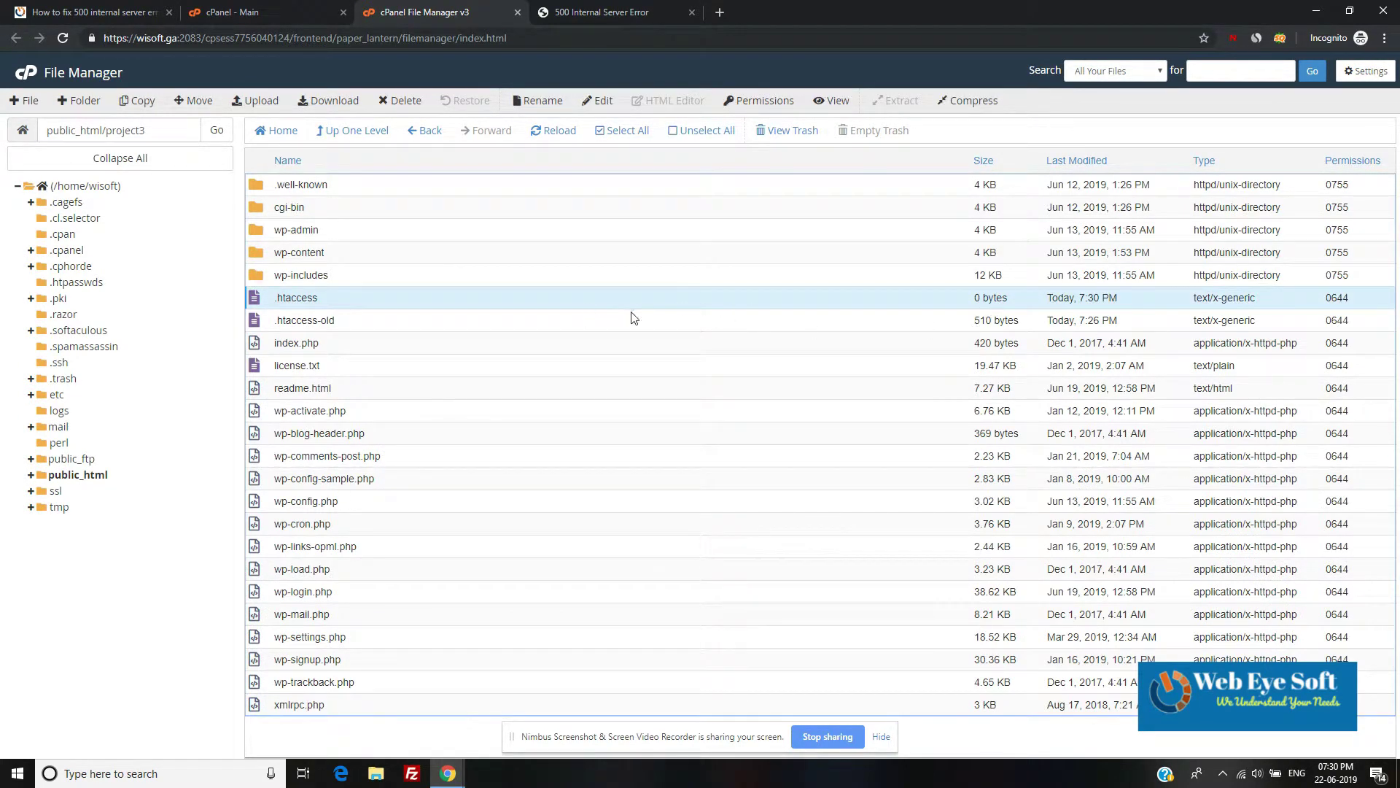
# - Open the Http to Https Redirect article and copy its seven default WordPress rewrite lines
pyautogui.click(975, 302)
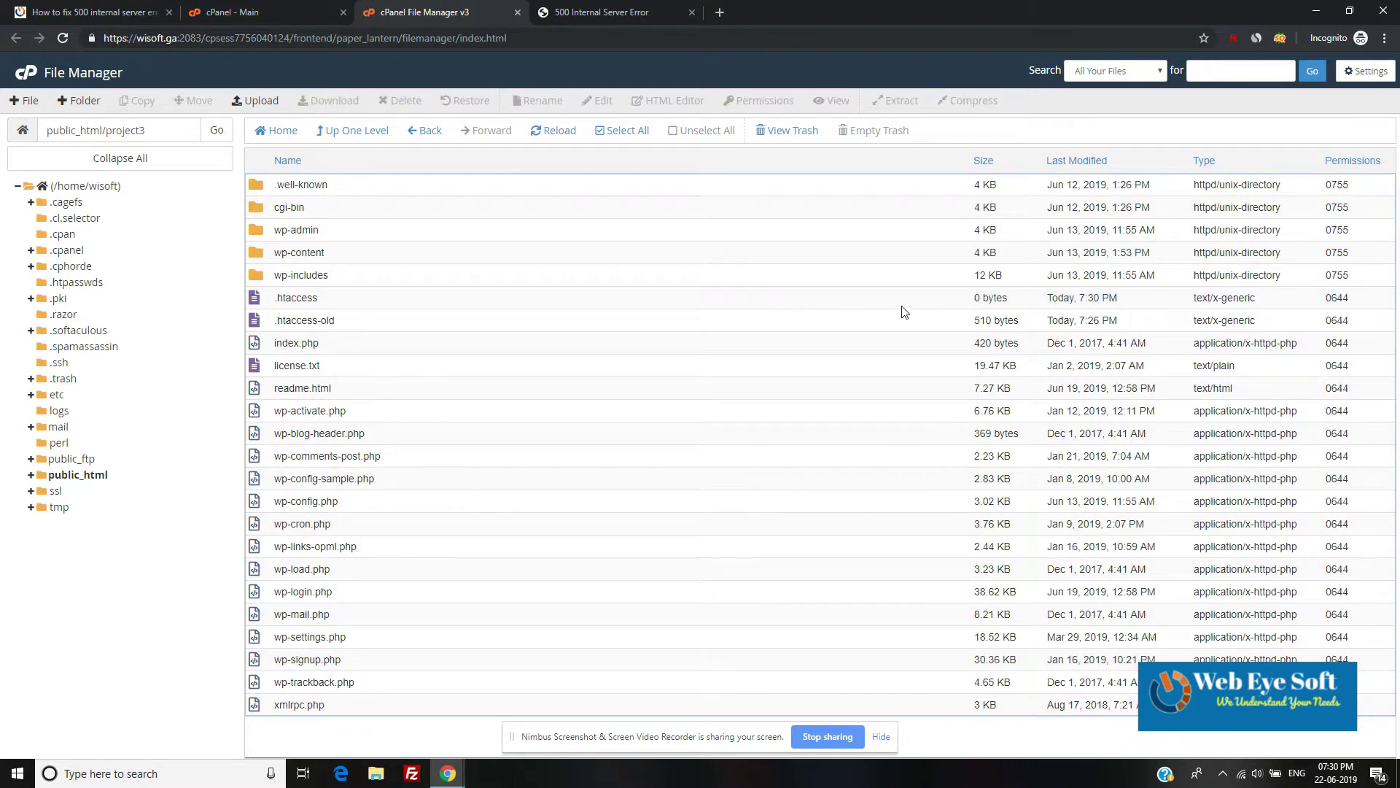
pyautogui.click(574, 15)
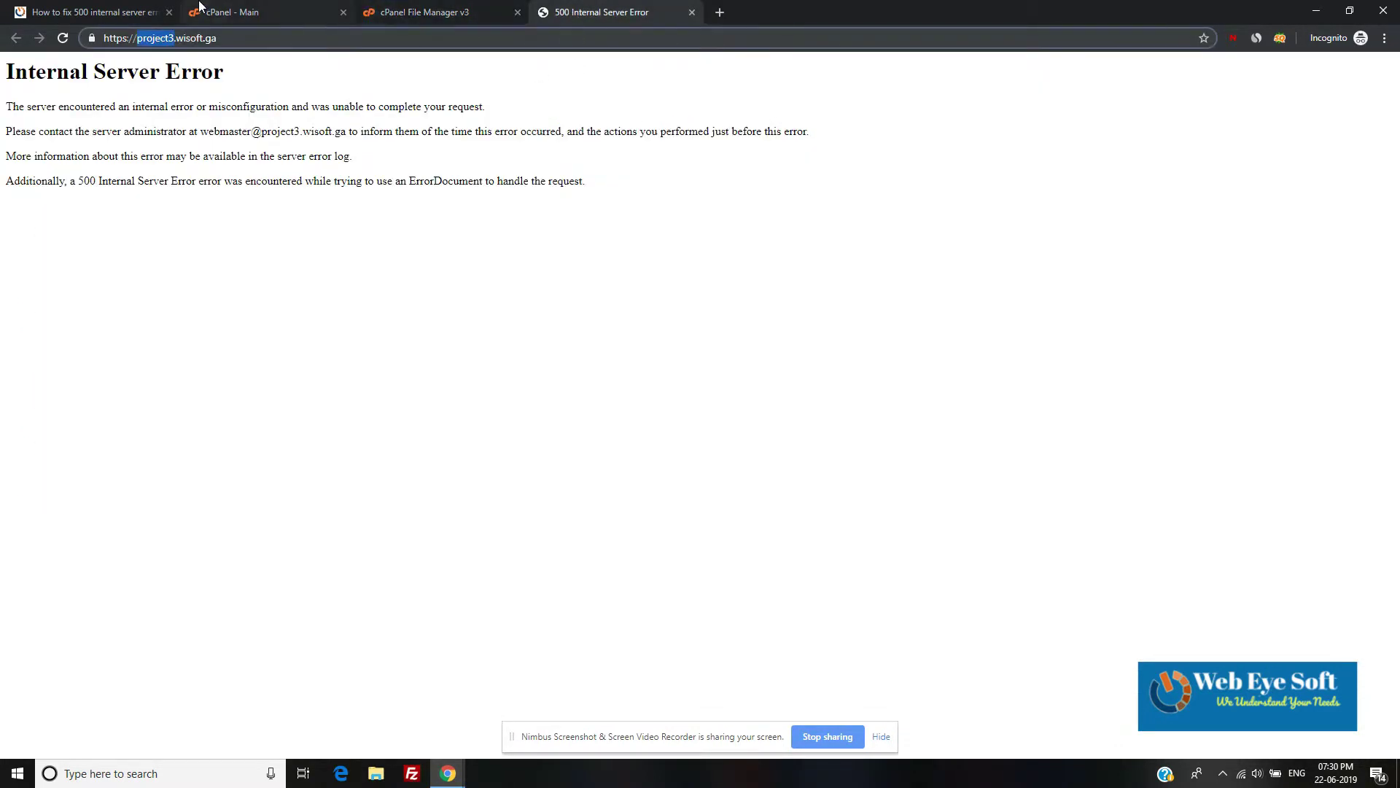
pyautogui.click(122, 7)
pyautogui.scroll(-10, 729, 396)
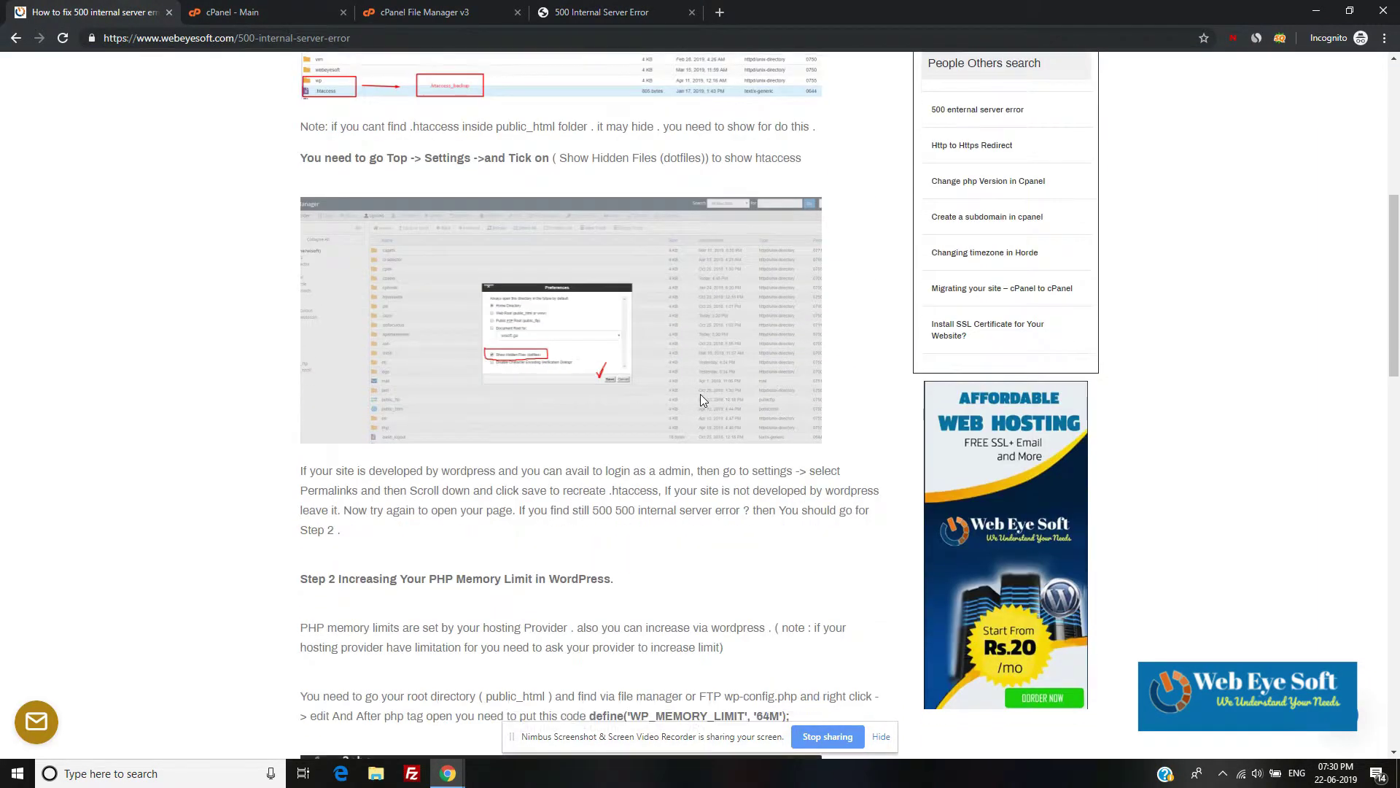
pyautogui.scroll(6, 701, 402)
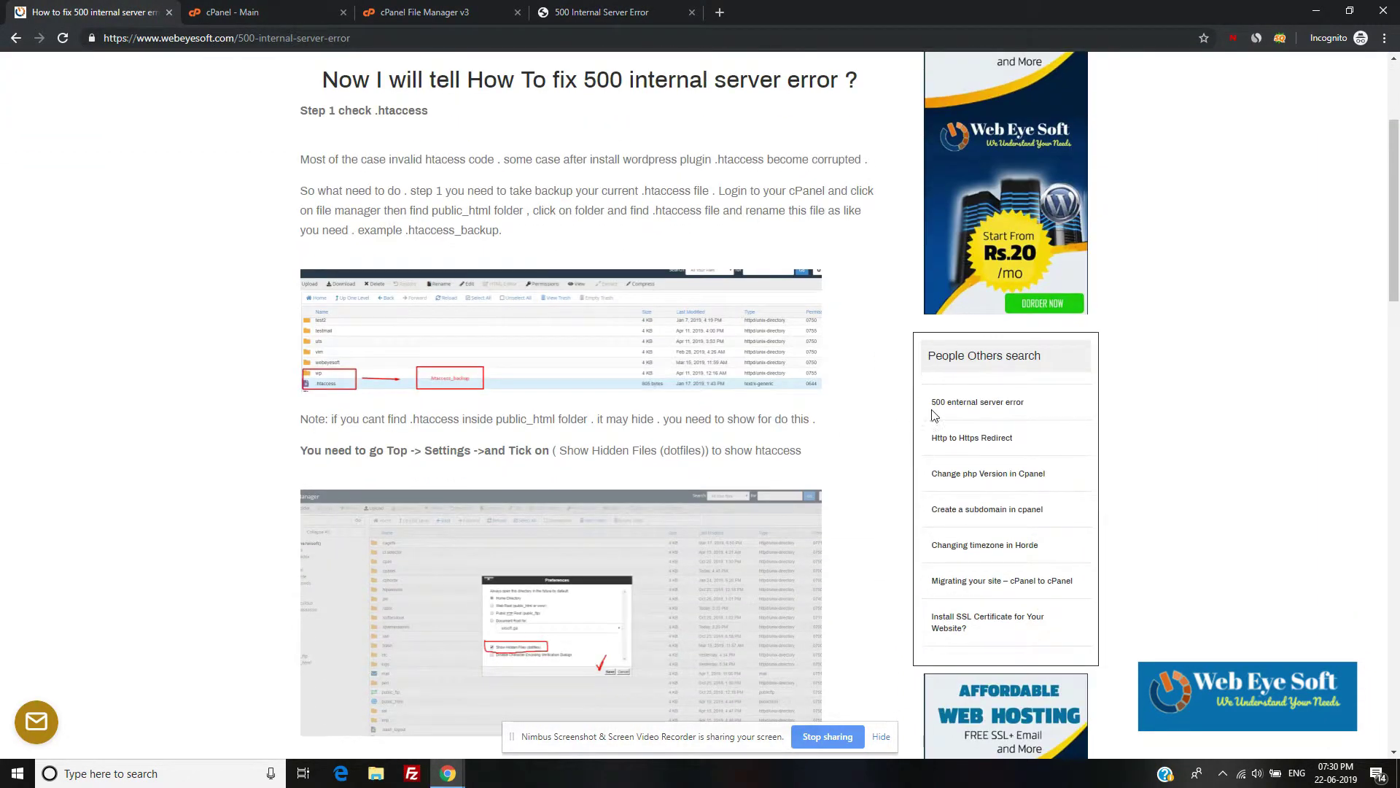
pyautogui.scroll(1, 988, 414)
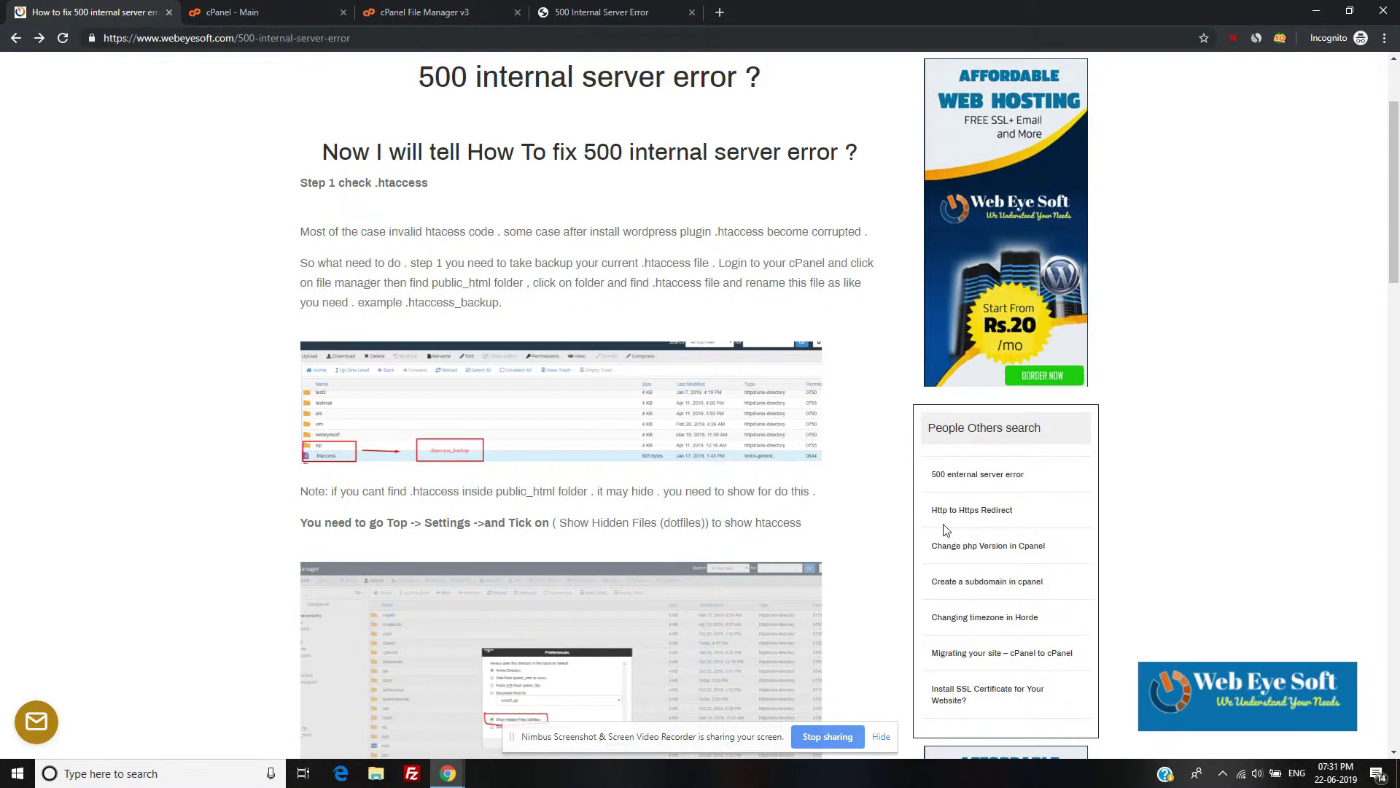
pyautogui.click(1004, 513)
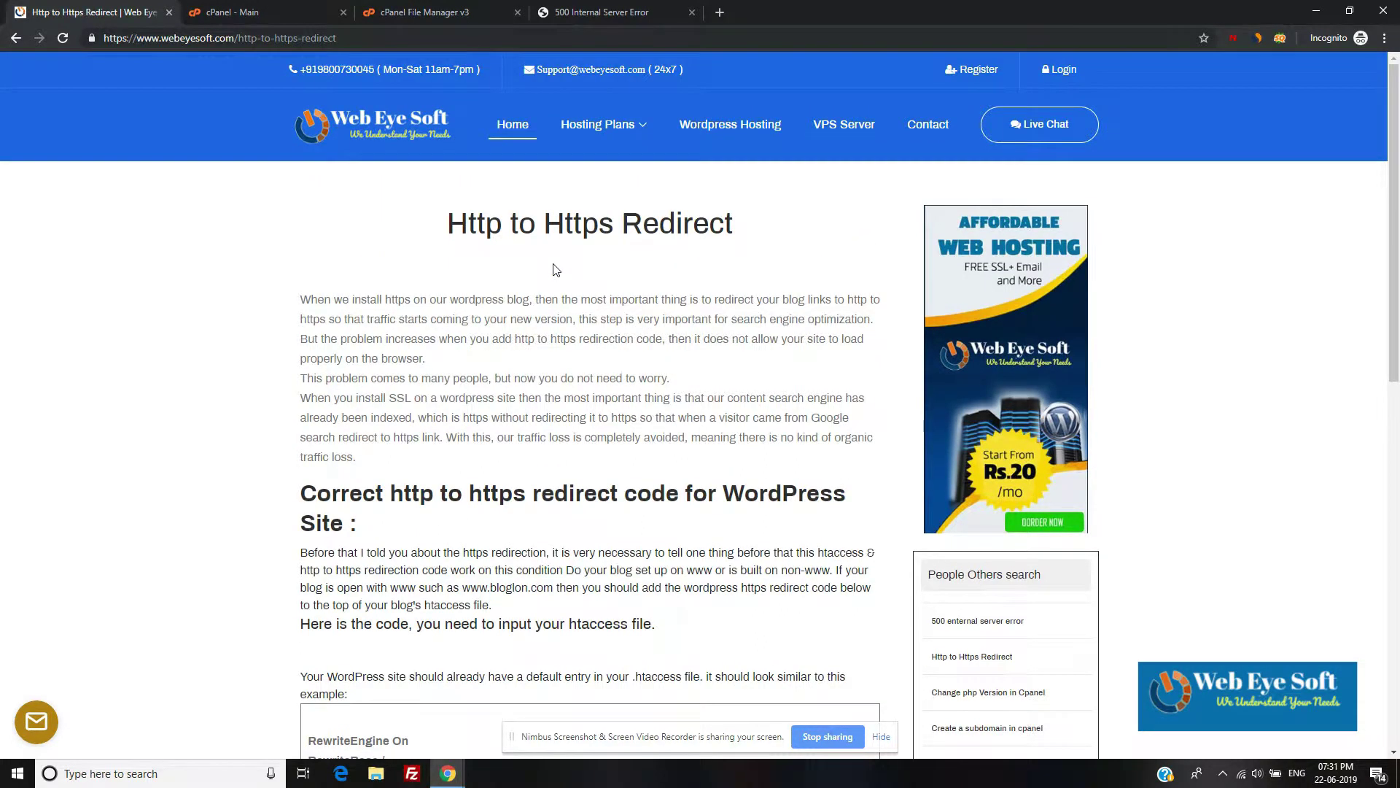
pyautogui.scroll(-3, 553, 269)
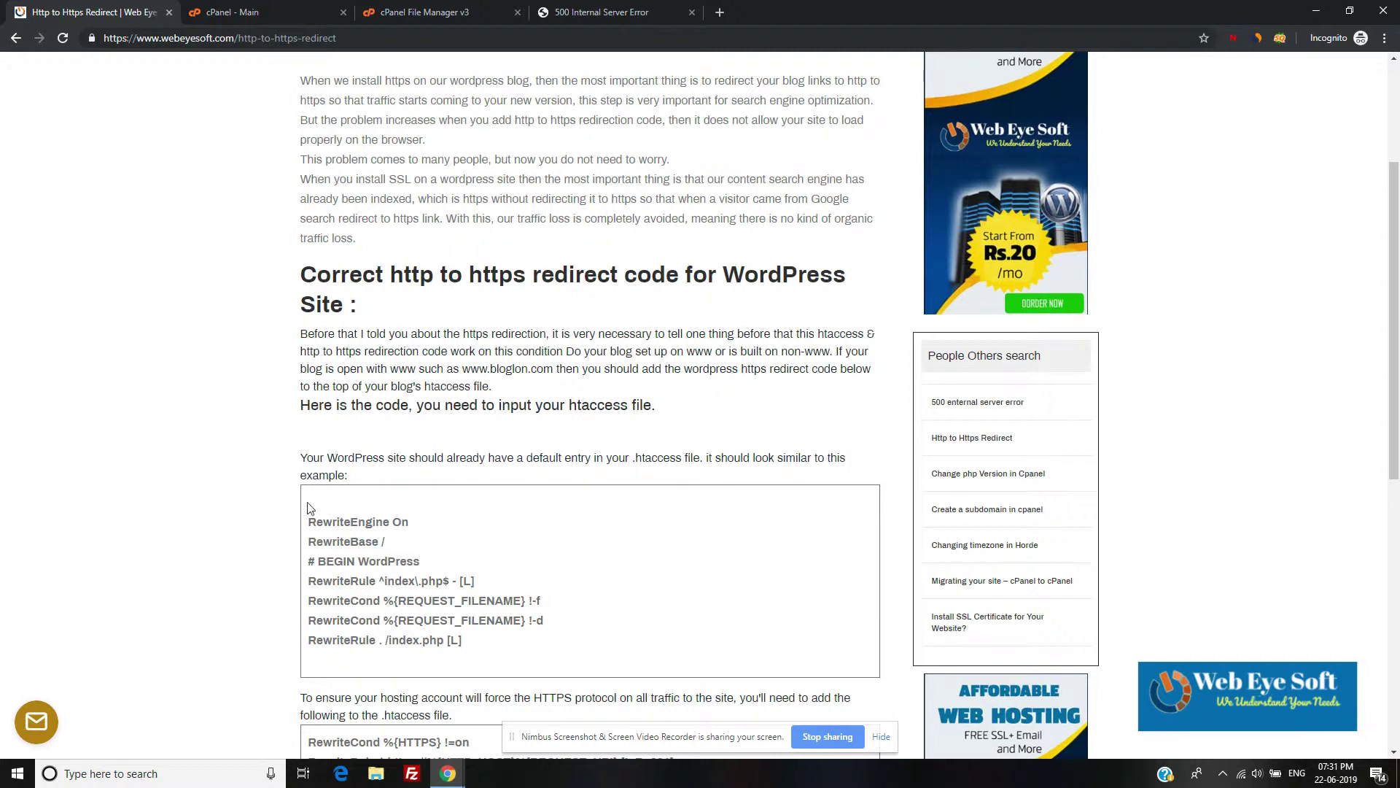
pyautogui.moveTo(312, 516); pyautogui.dragTo(512, 654)
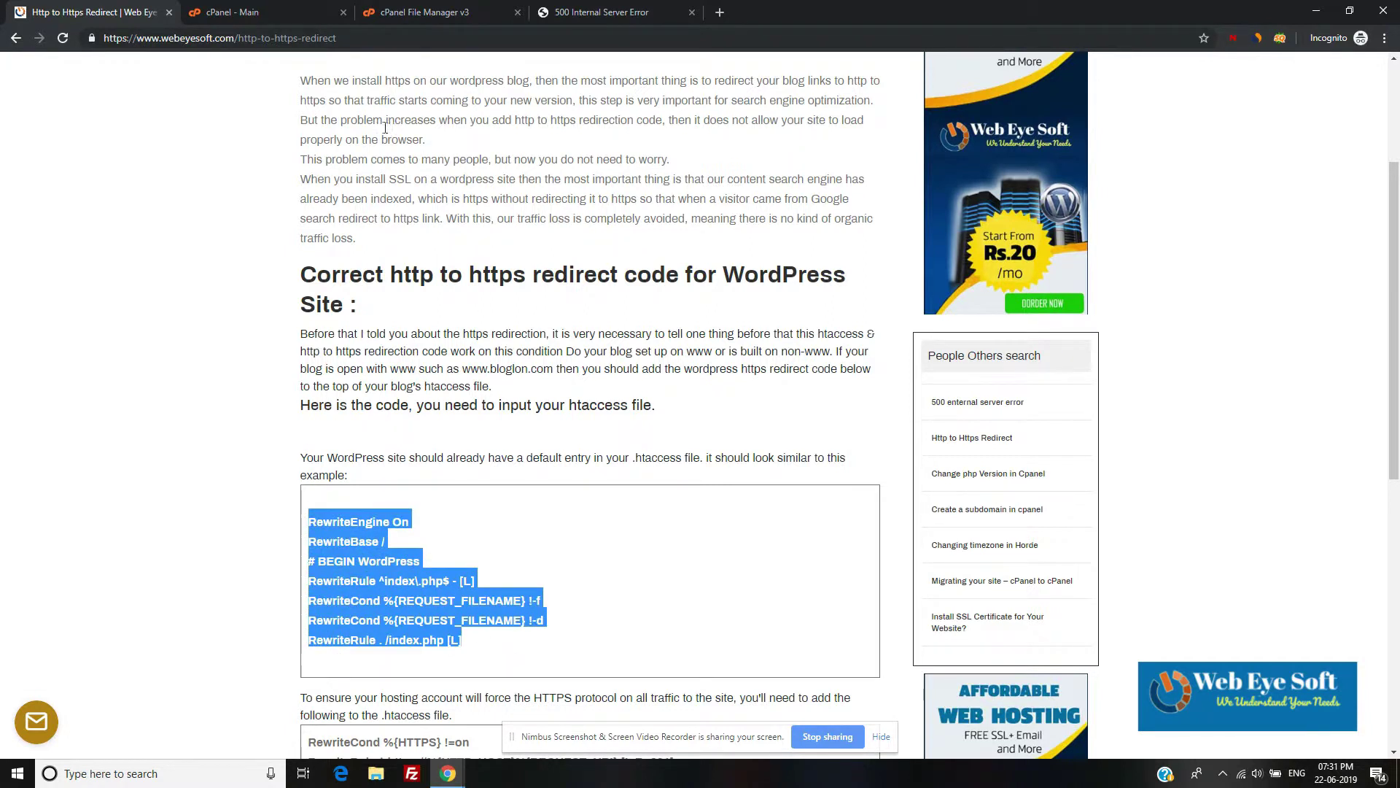
pyautogui.click(430, 12)
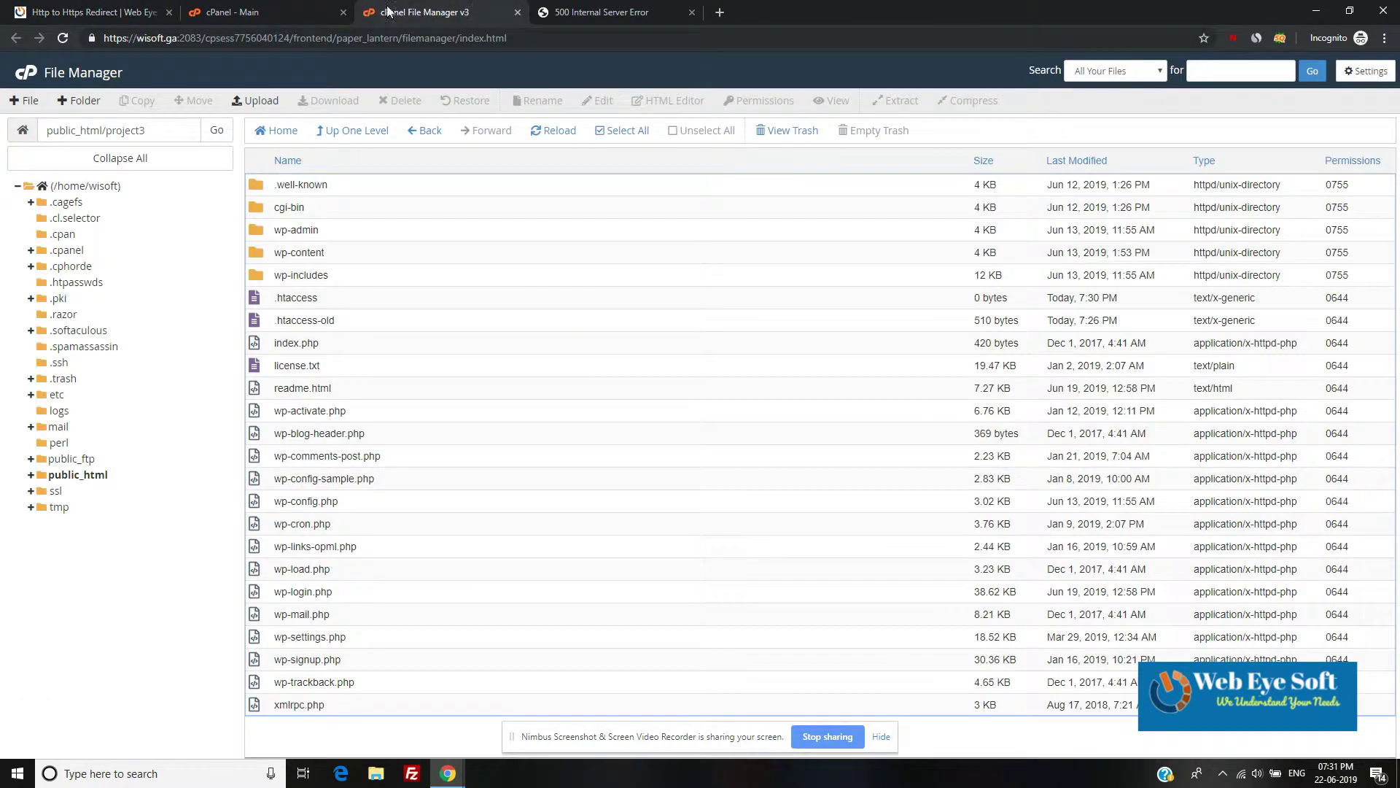
# - Paste the seven rewrite rules into the new .htaccess, save, and refresh the list showing 188 bytes
pyautogui.rightClick(337, 303)
pyautogui.click(392, 357)
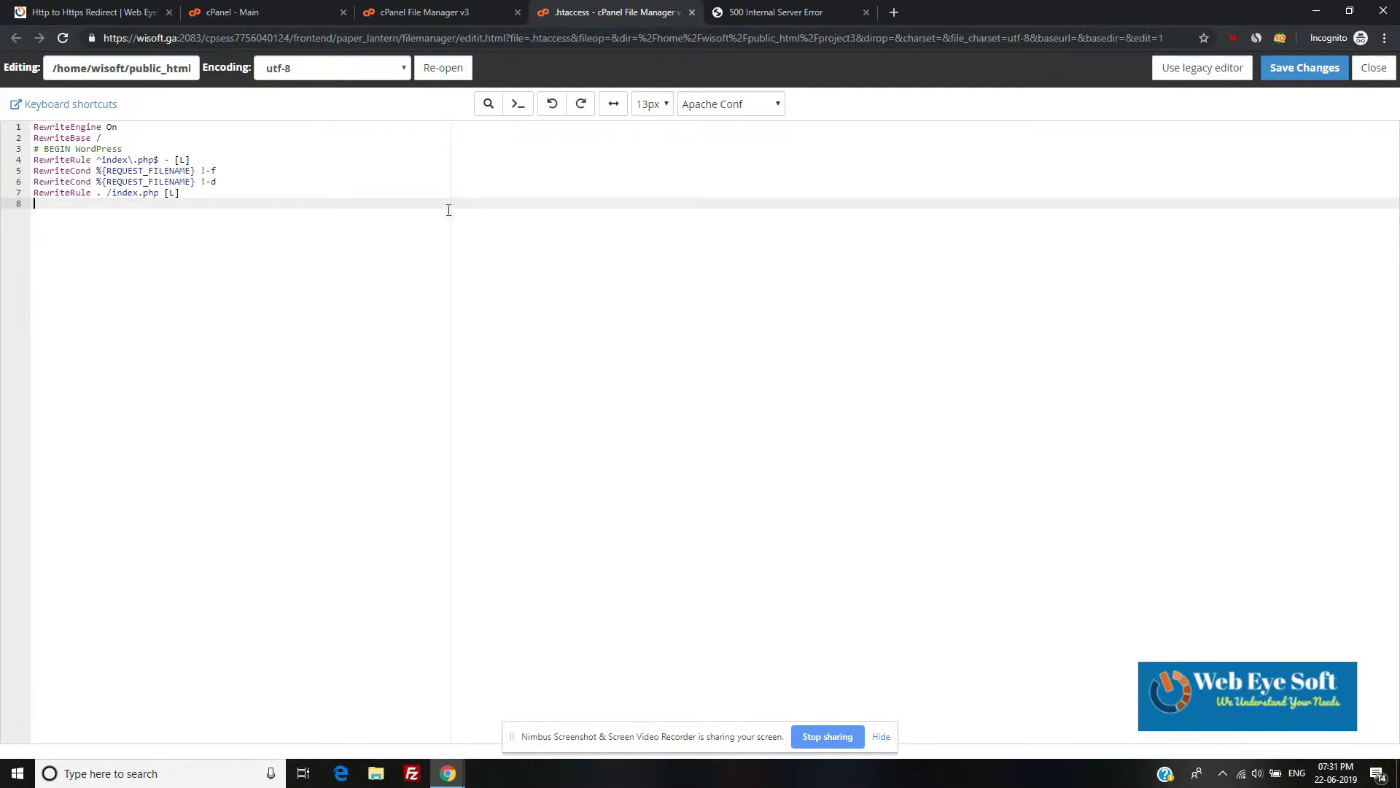
pyautogui.click(1324, 69)
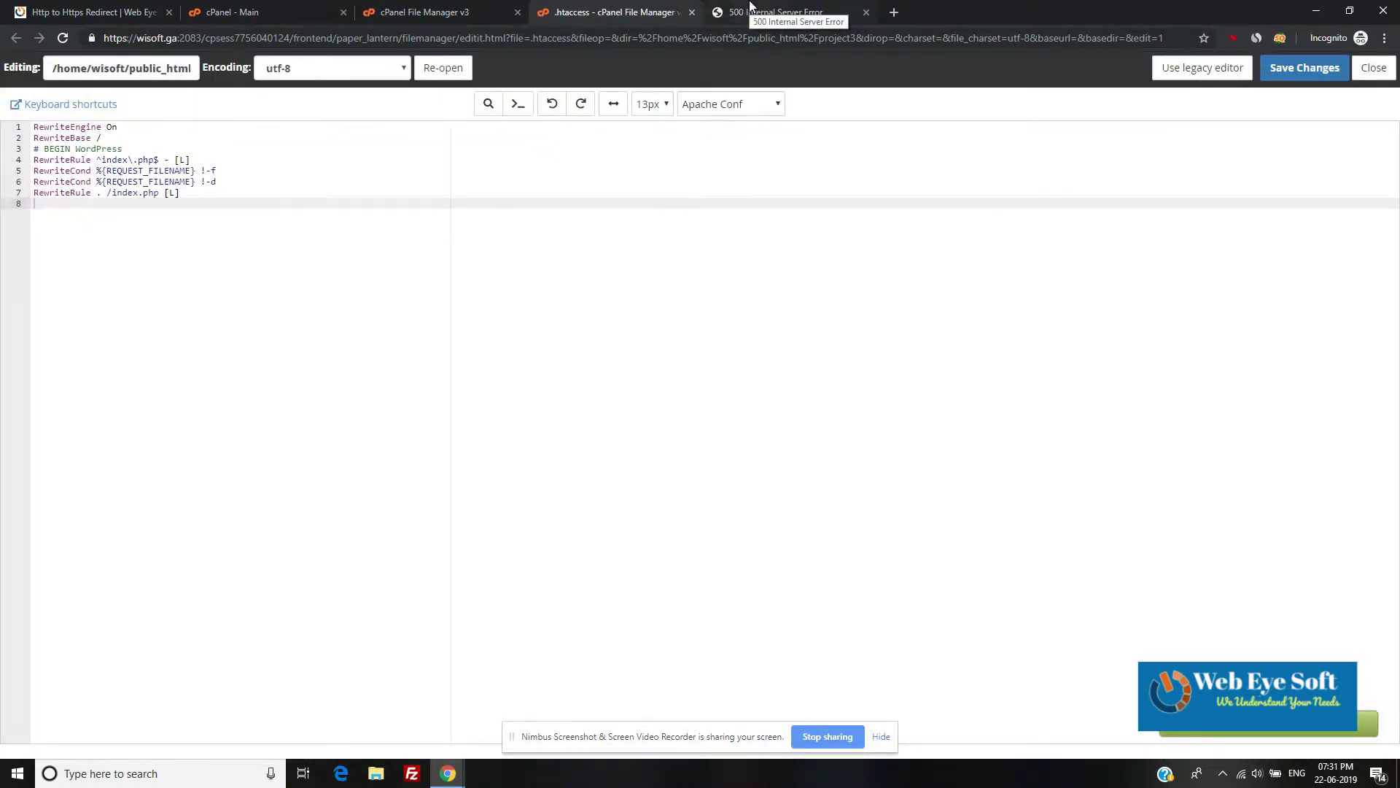
pyautogui.click(379, 13)
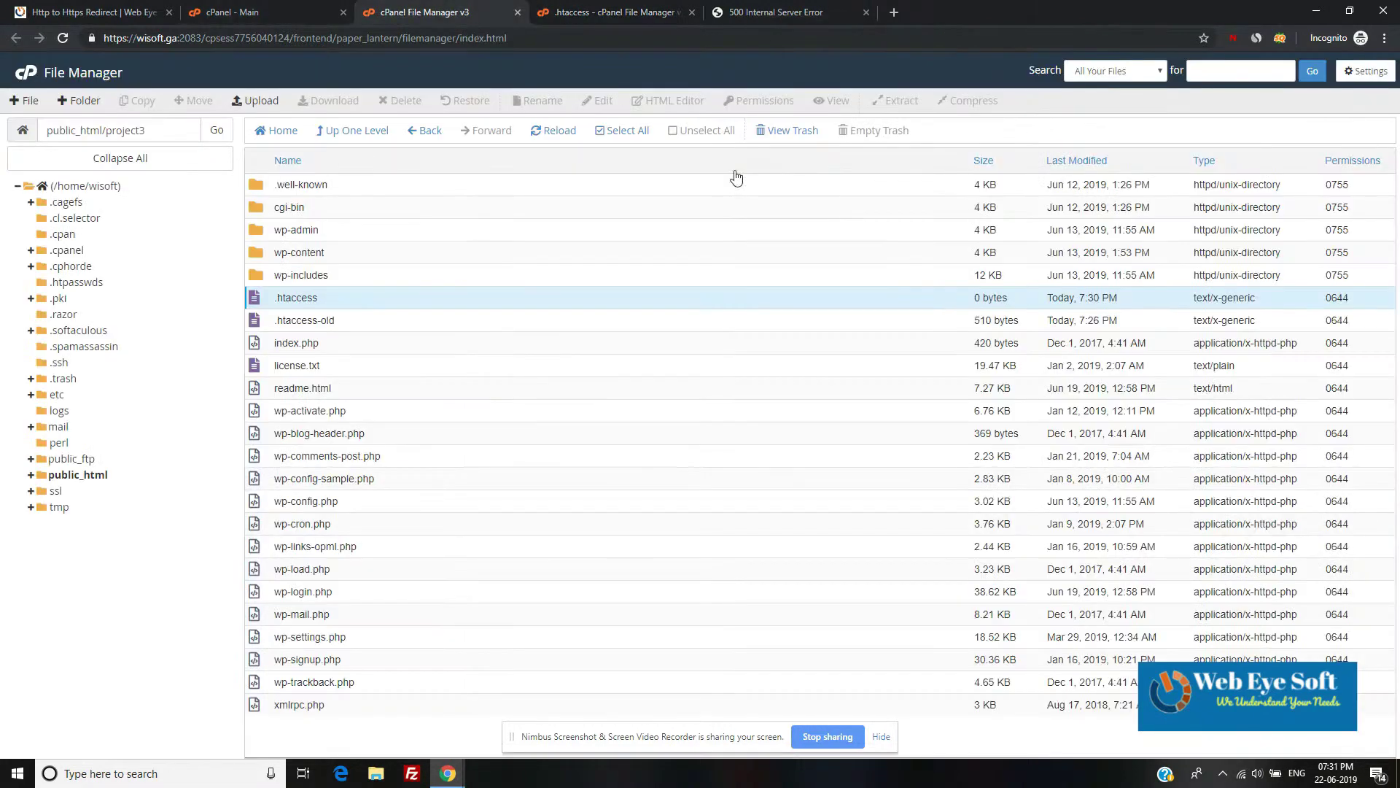
pyautogui.click(563, 131)
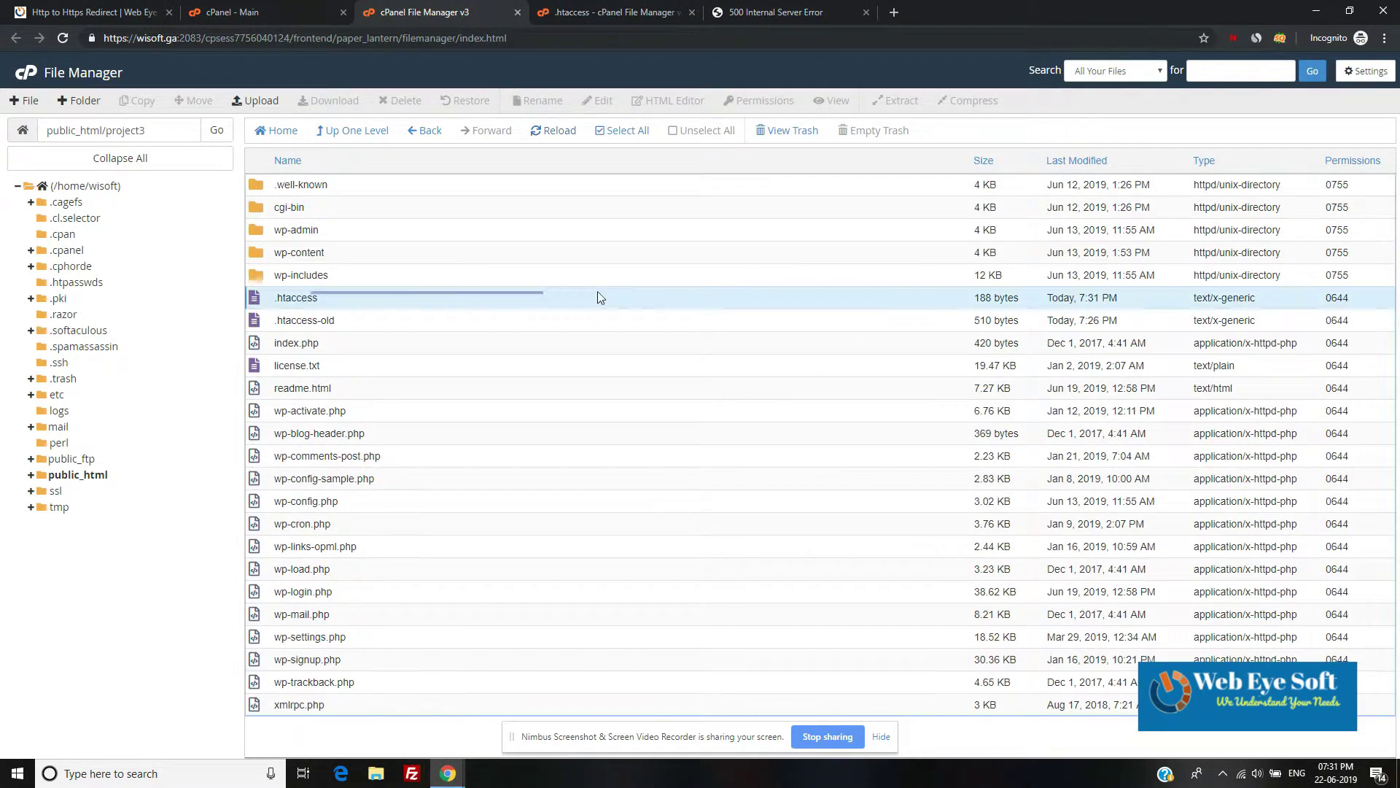
# - Reload project3.wisoft.ga to test the new .htaccess, which still returns HTTP ERROR 500
pyautogui.doubleClick(977, 299)
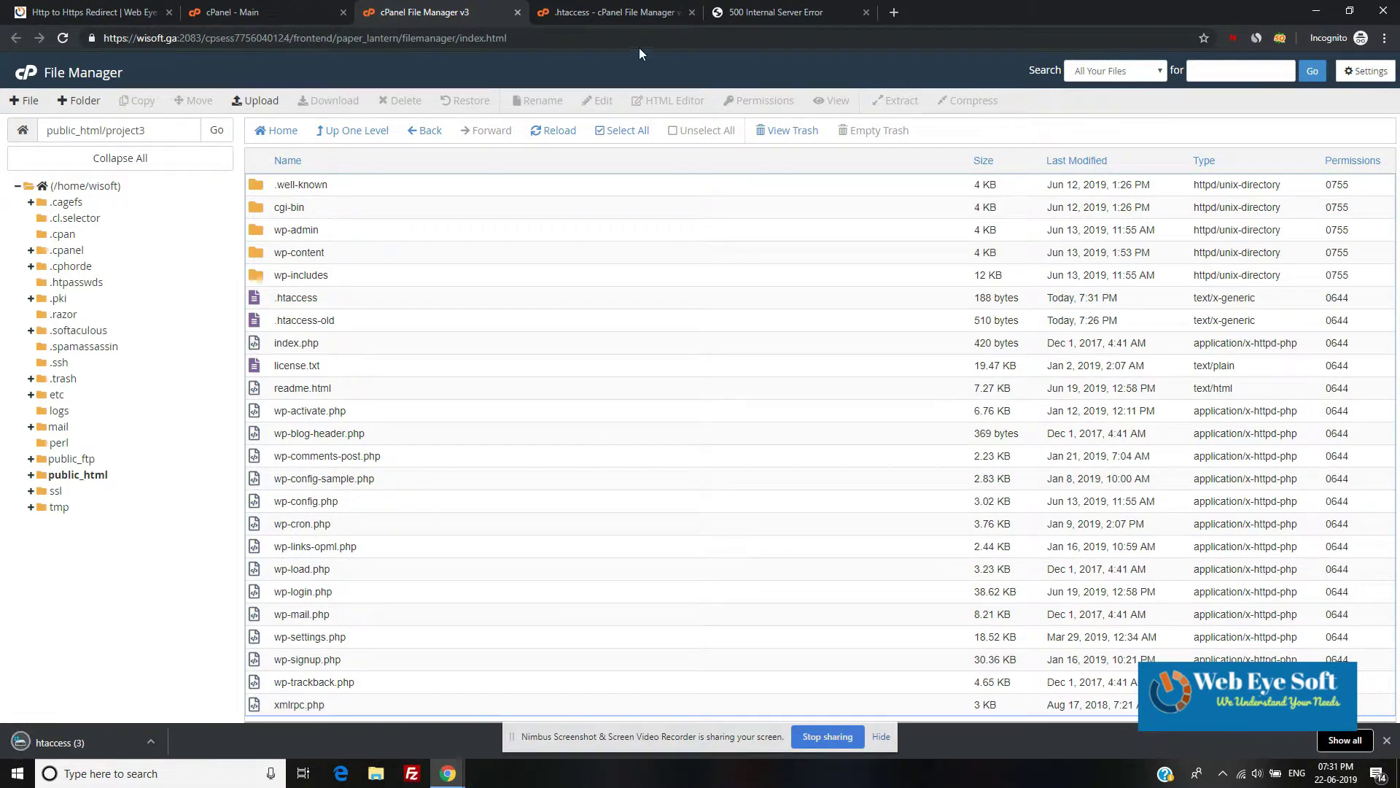
pyautogui.click(756, 6)
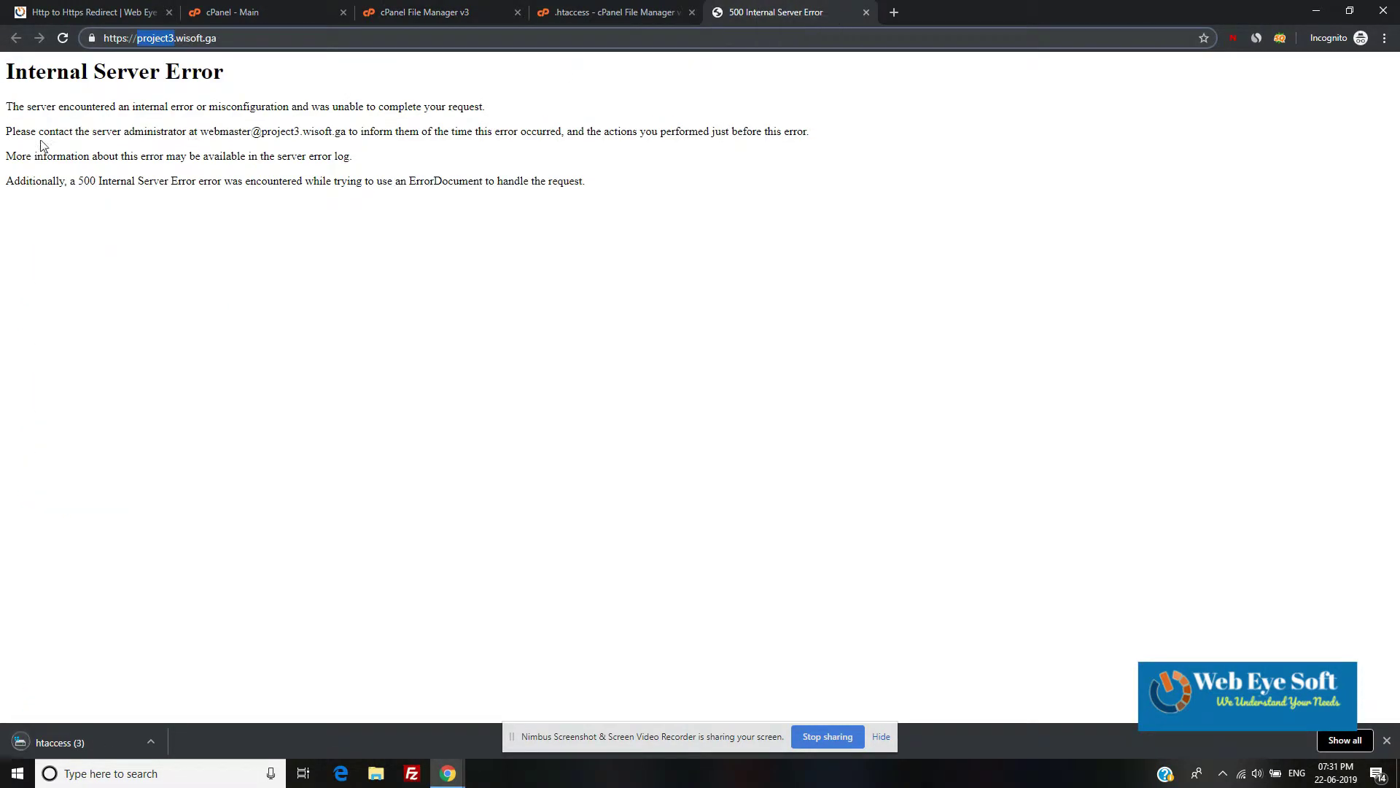
pyautogui.click(63, 38)
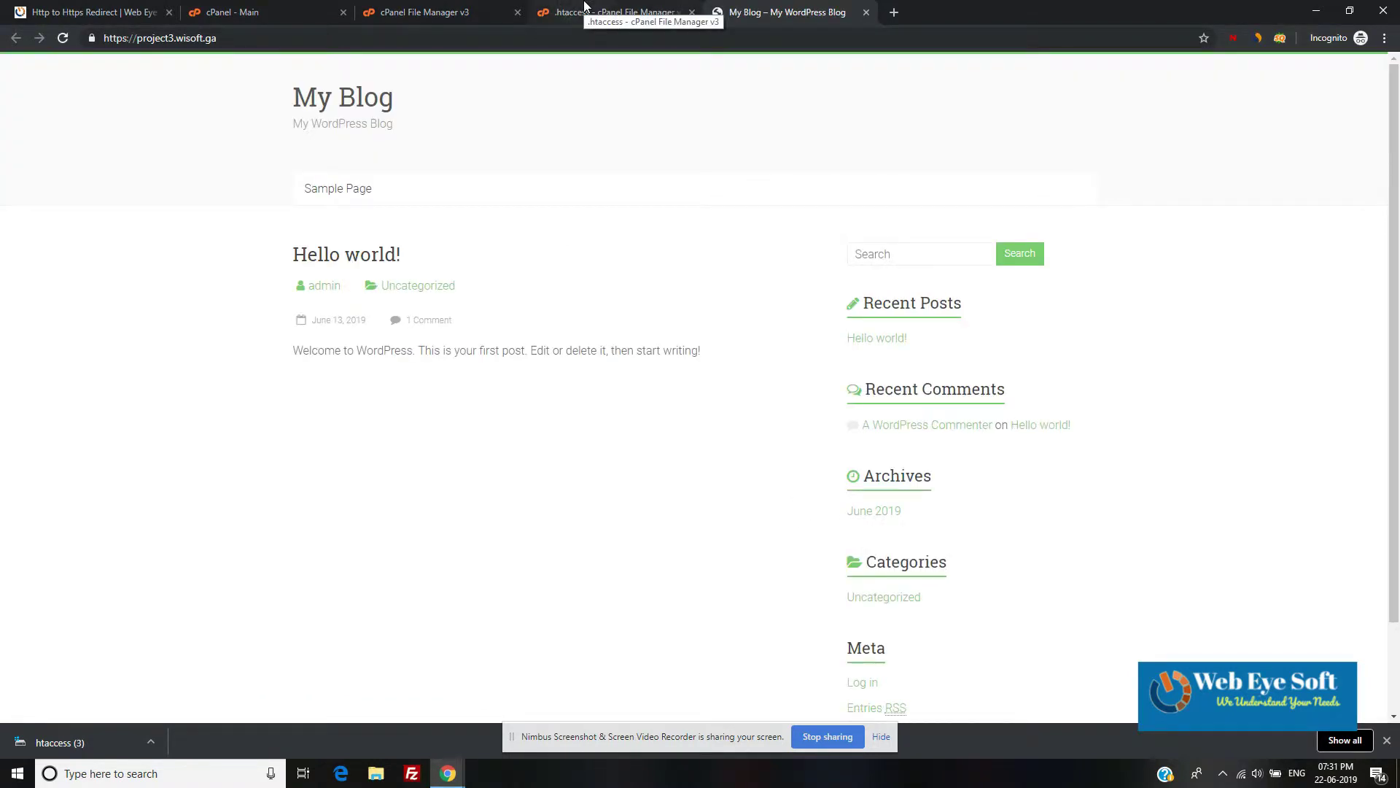
pyautogui.click(583, 5)
pyautogui.click(838, 8)
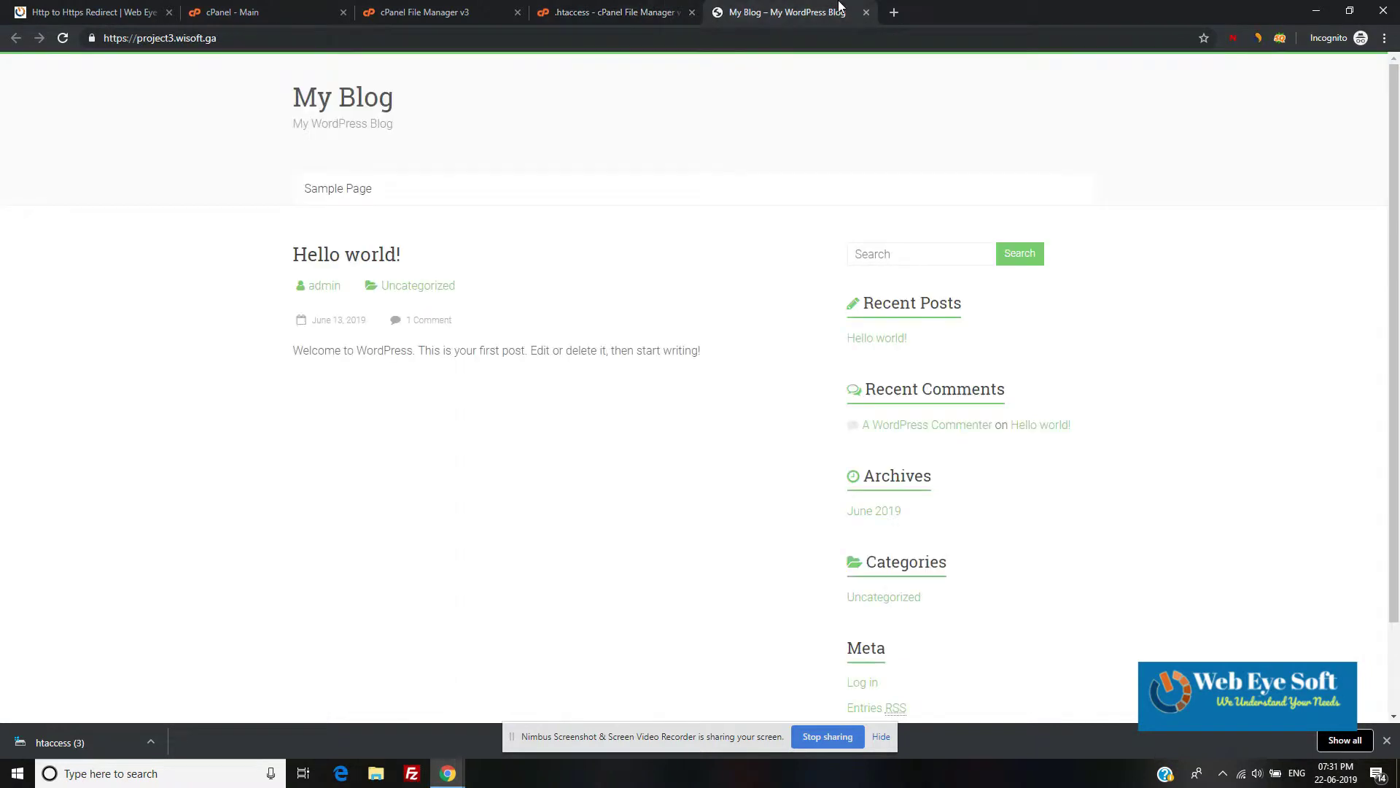
pyautogui.click(137, 6)
pyautogui.click(821, 6)
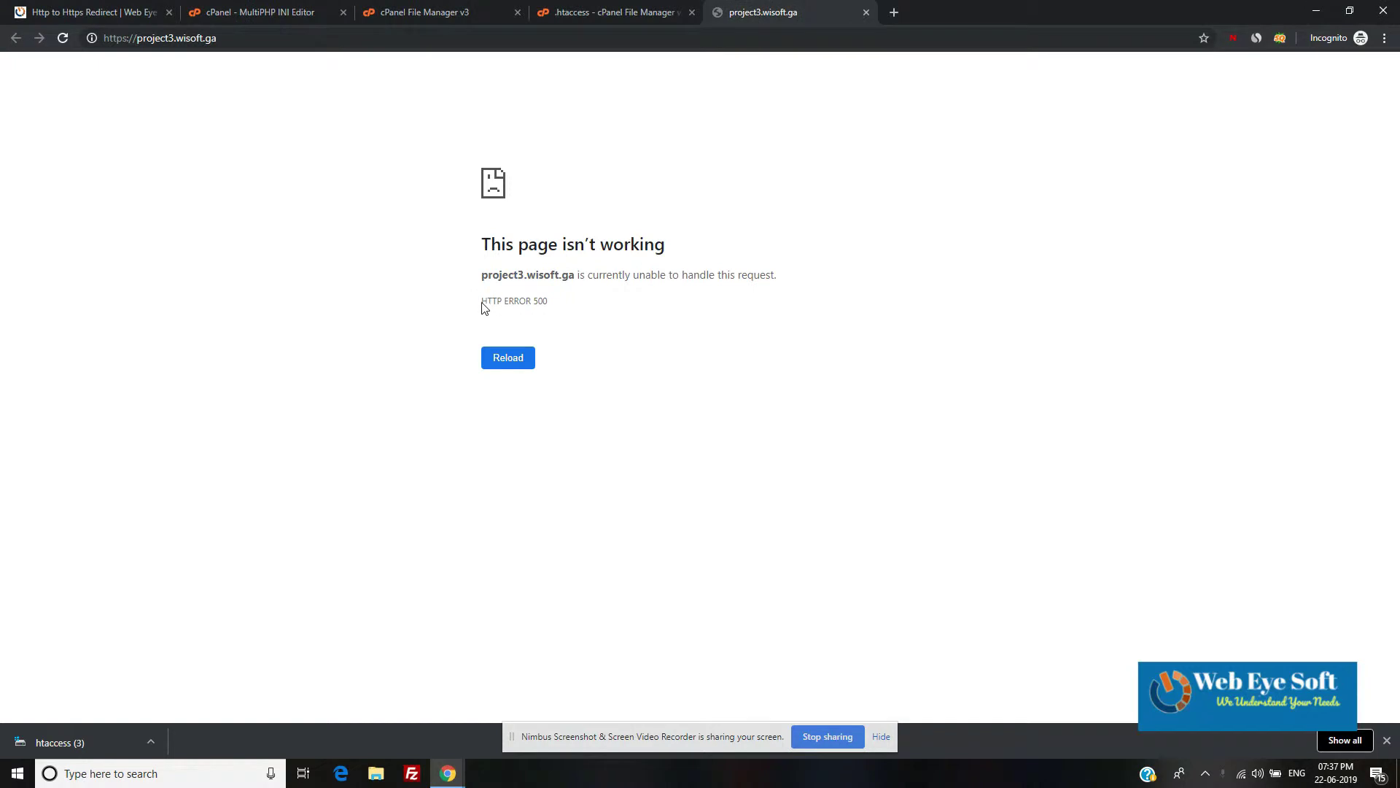
# - Highlight the HTTP ERROR 500 message and reload the site to recheck it
pyautogui.moveTo(482, 302); pyautogui.dragTo(557, 299)
pyautogui.click(818, 361)
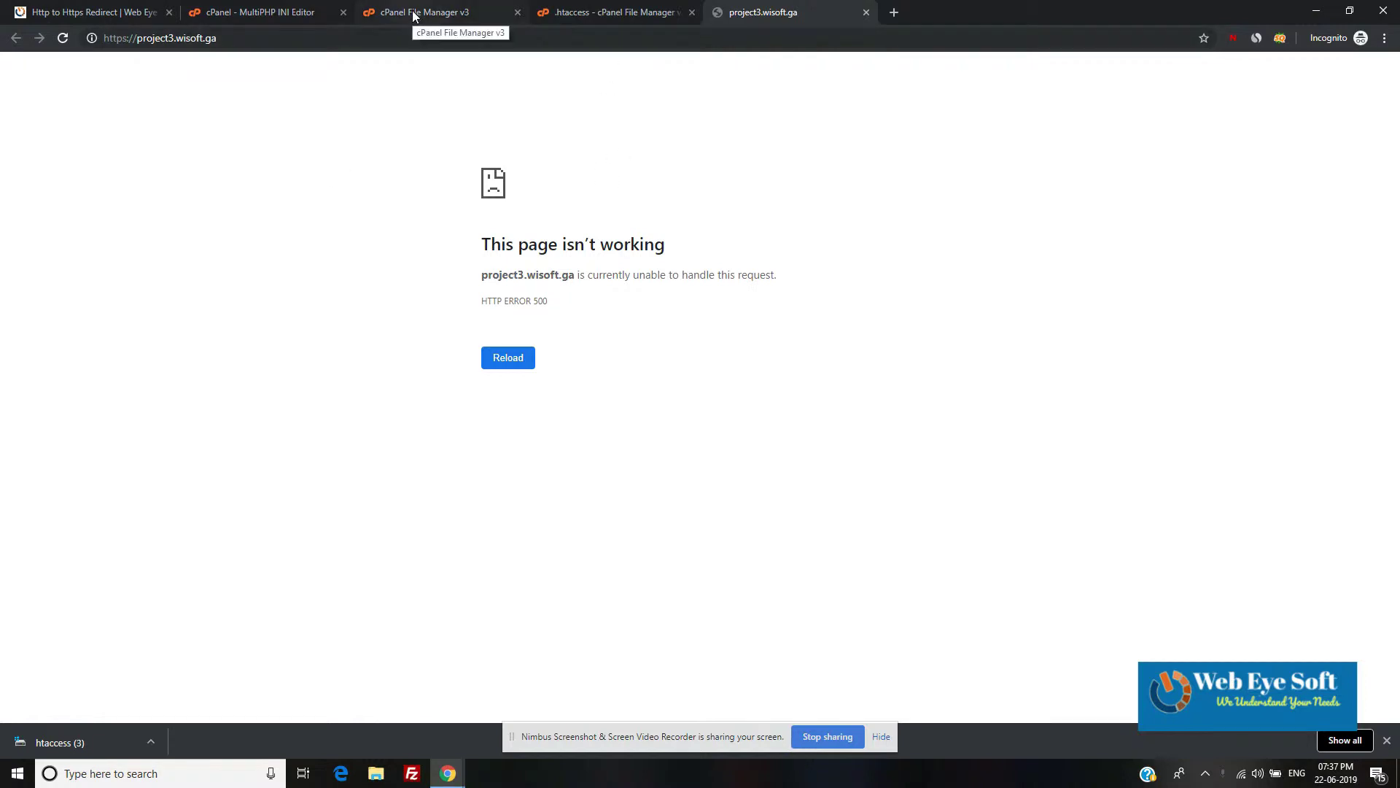
pyautogui.click(63, 38)
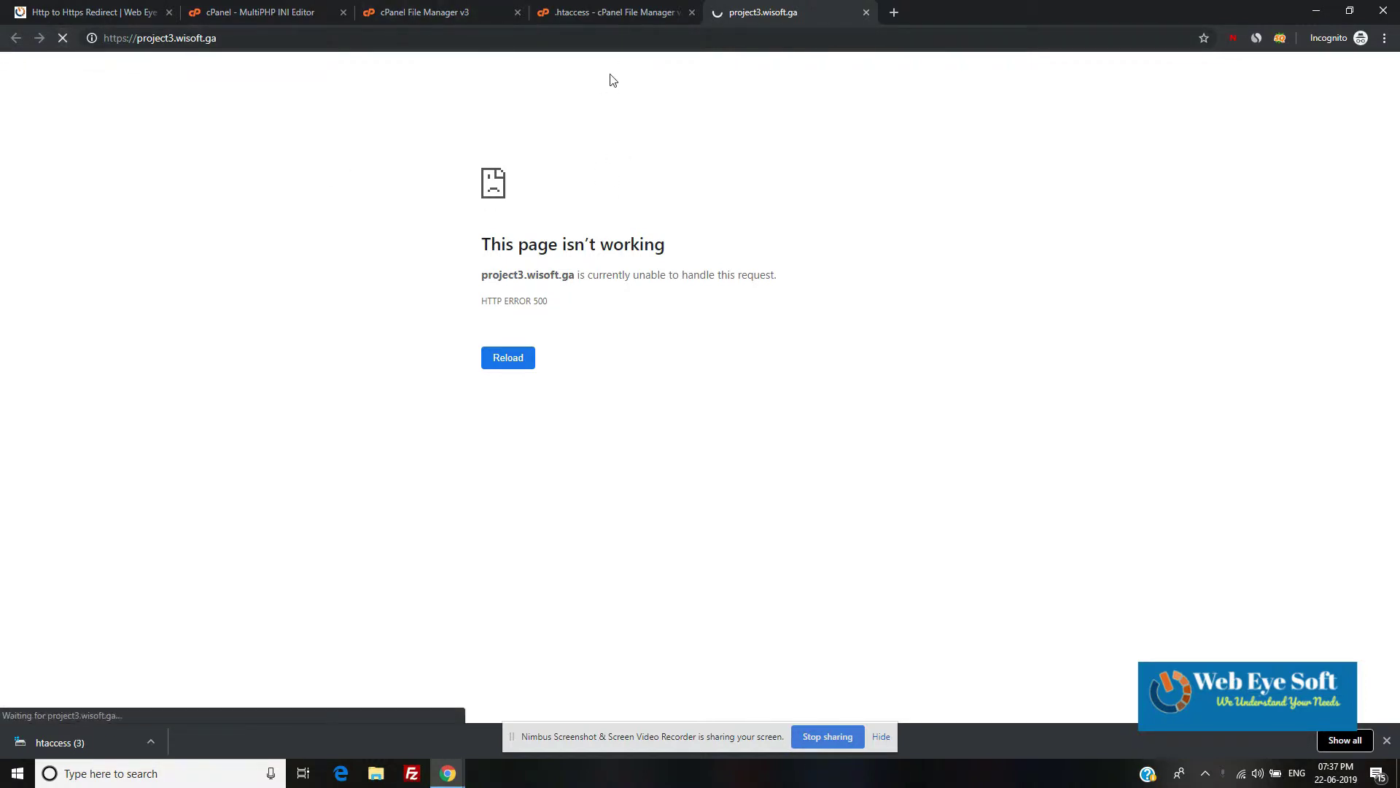
pyautogui.click(600, 16)
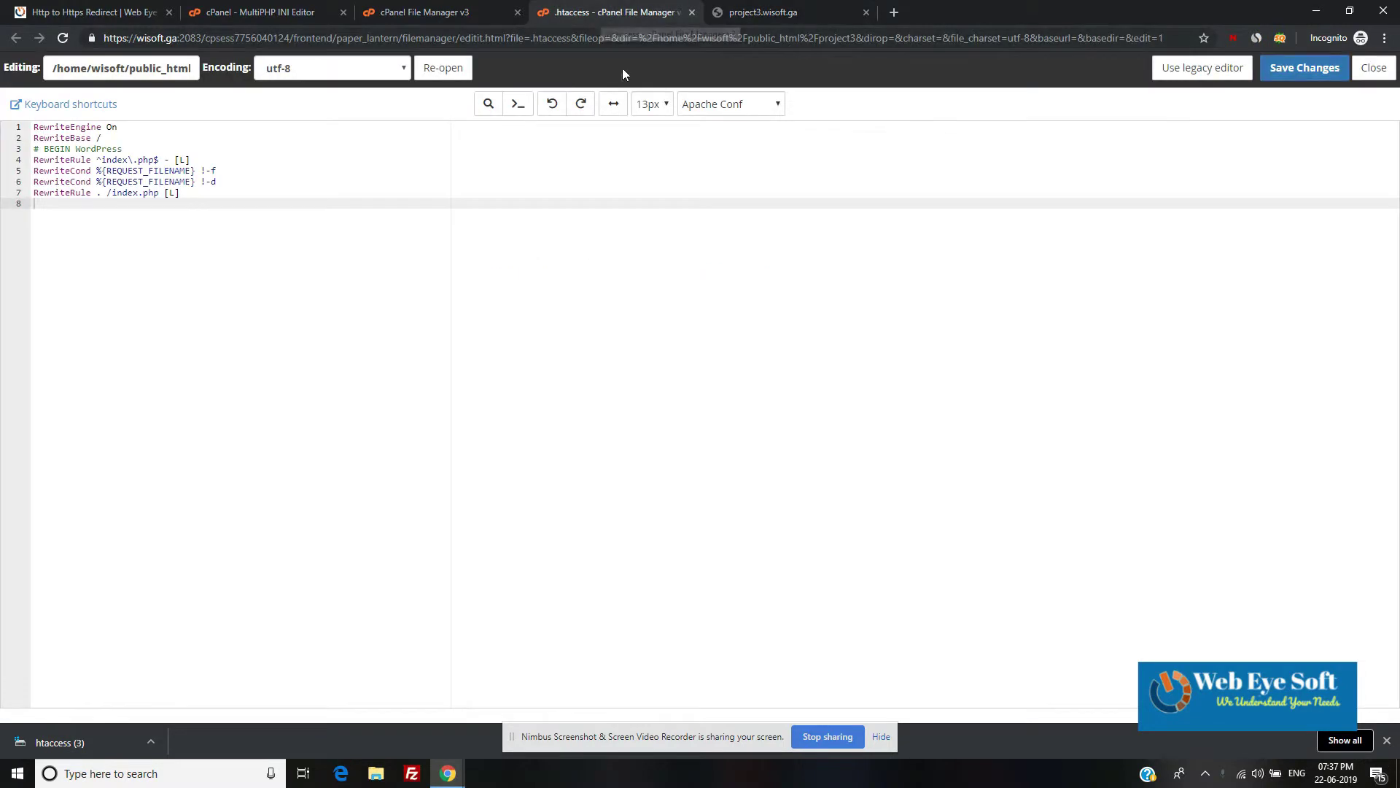
pyautogui.hotkey('ctrl', 'Tab')
pyautogui.click(62, 38)
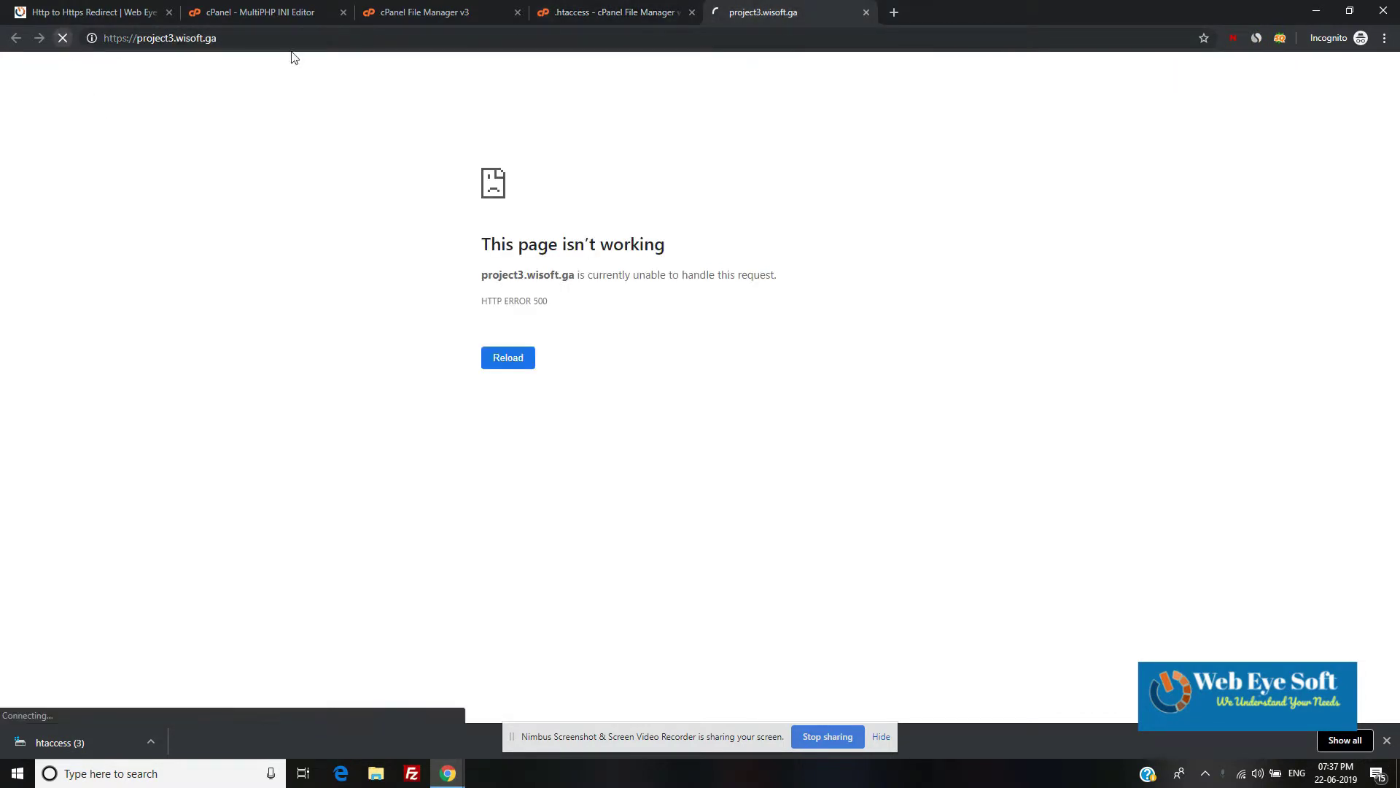
# - Check the .htaccess rules against the redirect article, save them again and reload the site
pyautogui.click(641, 9)
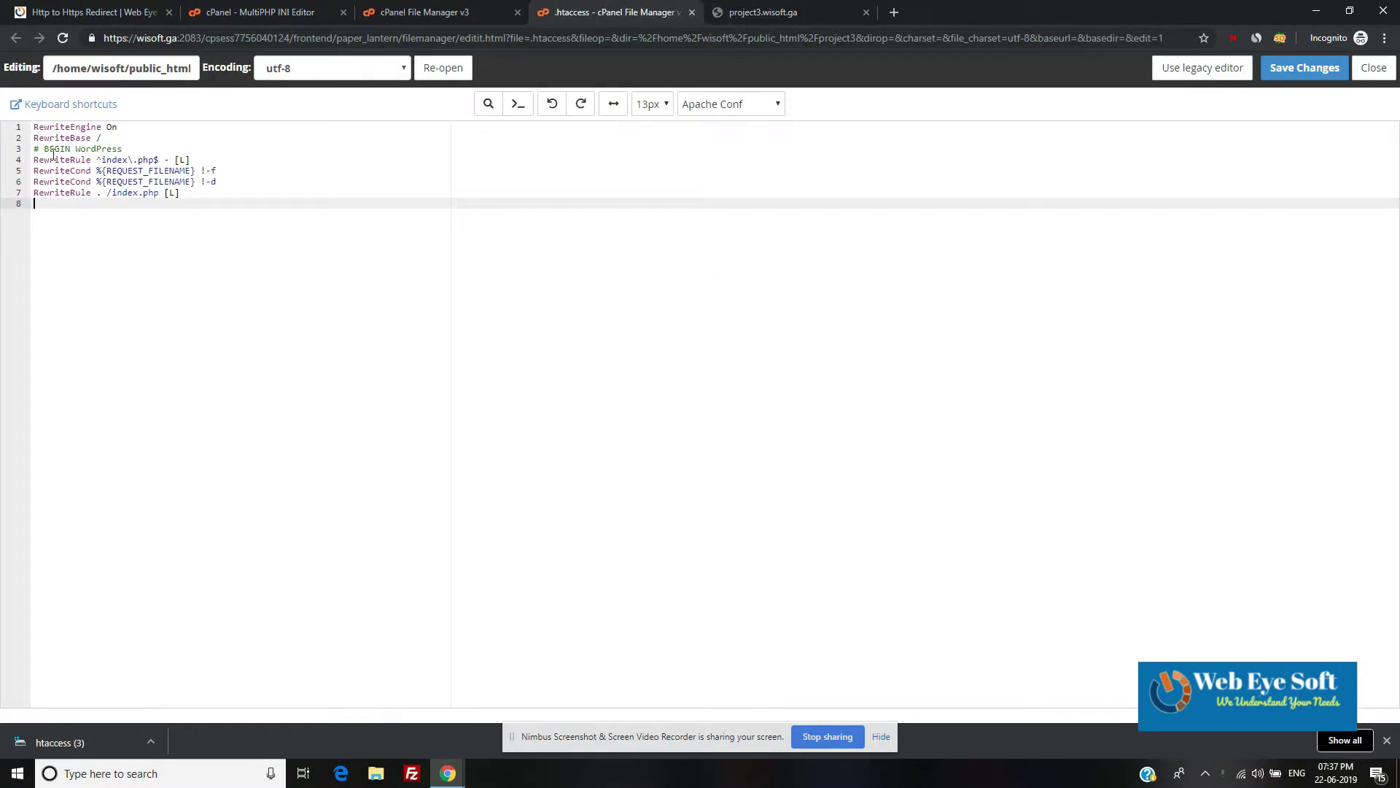
pyautogui.moveTo(34, 127); pyautogui.dragTo(270, 225)
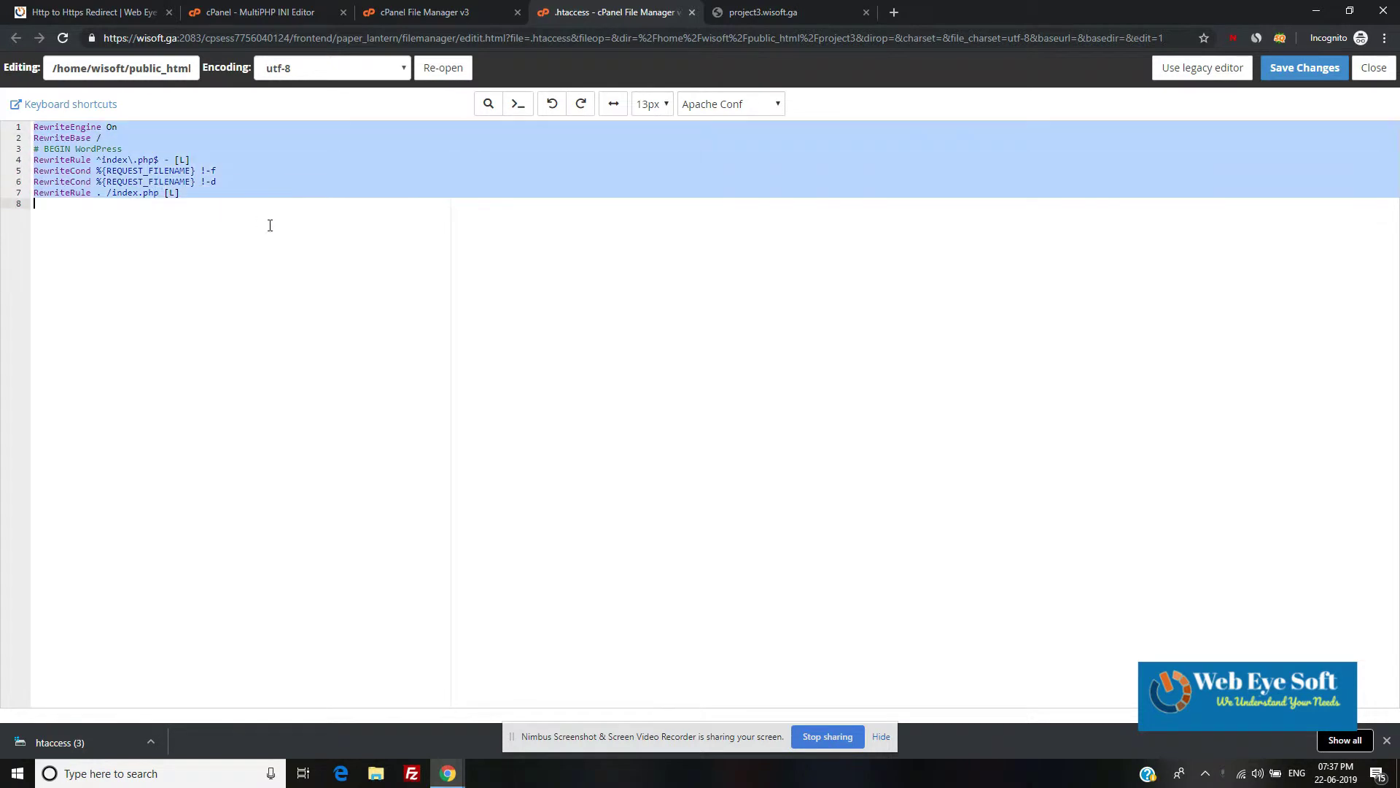
pyautogui.click(308, 287)
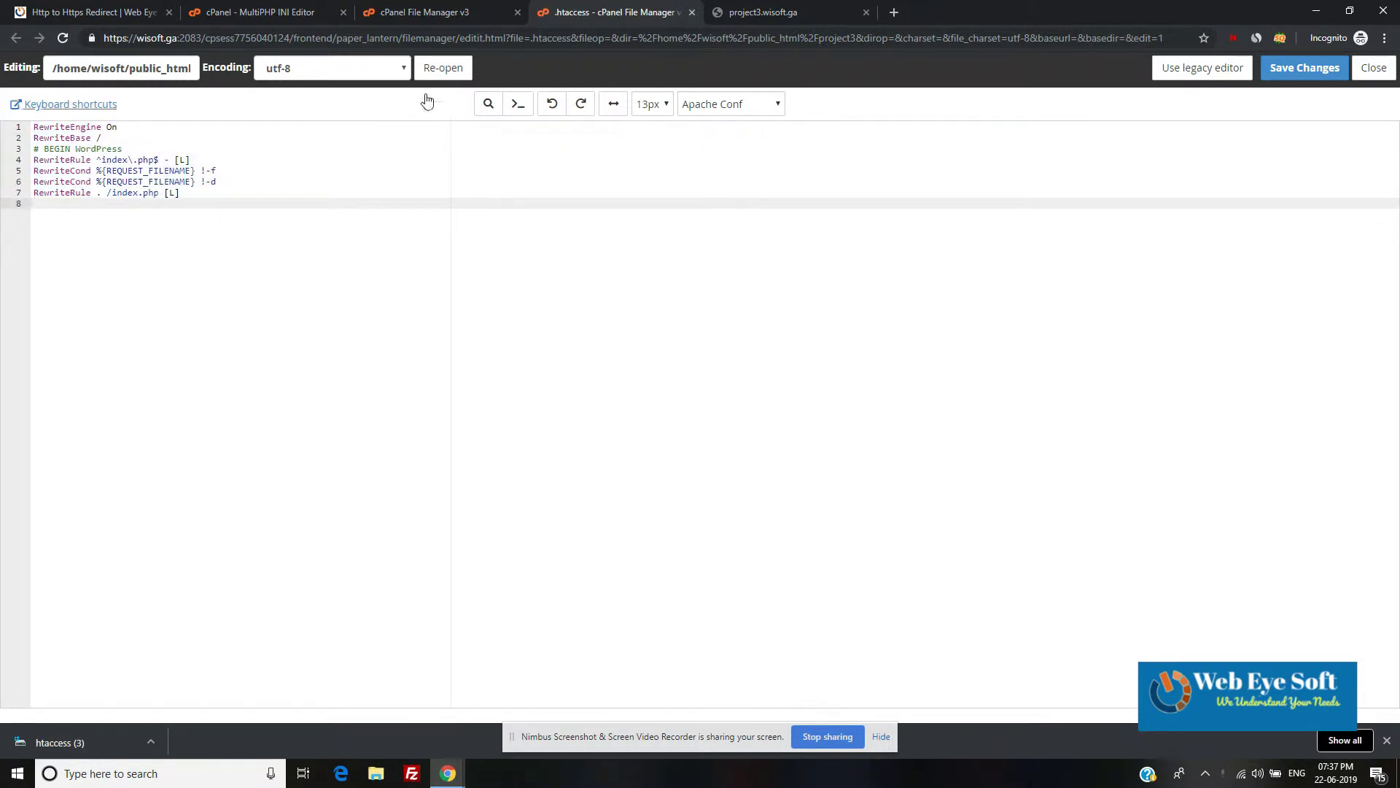
pyautogui.click(110, 14)
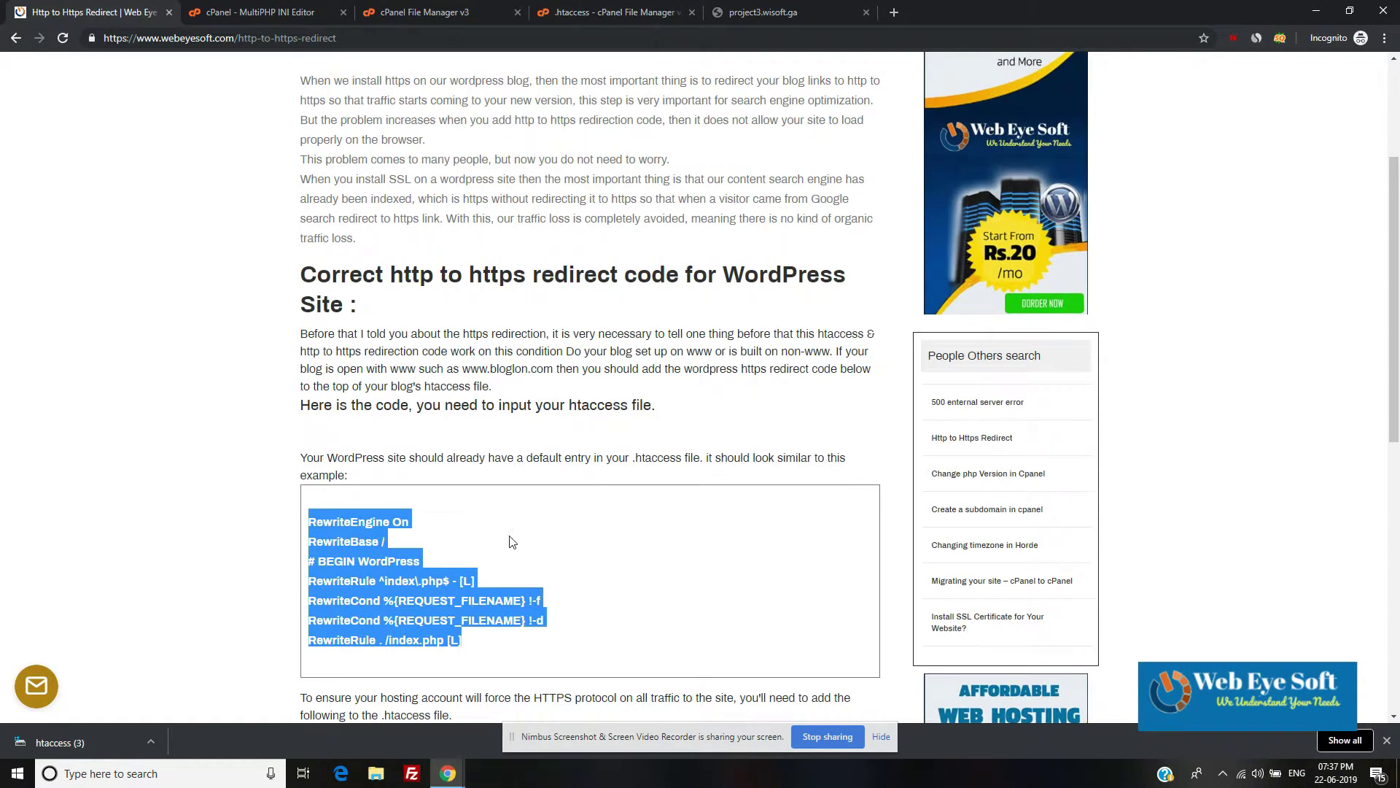
pyautogui.click(414, 9)
pyautogui.click(598, 8)
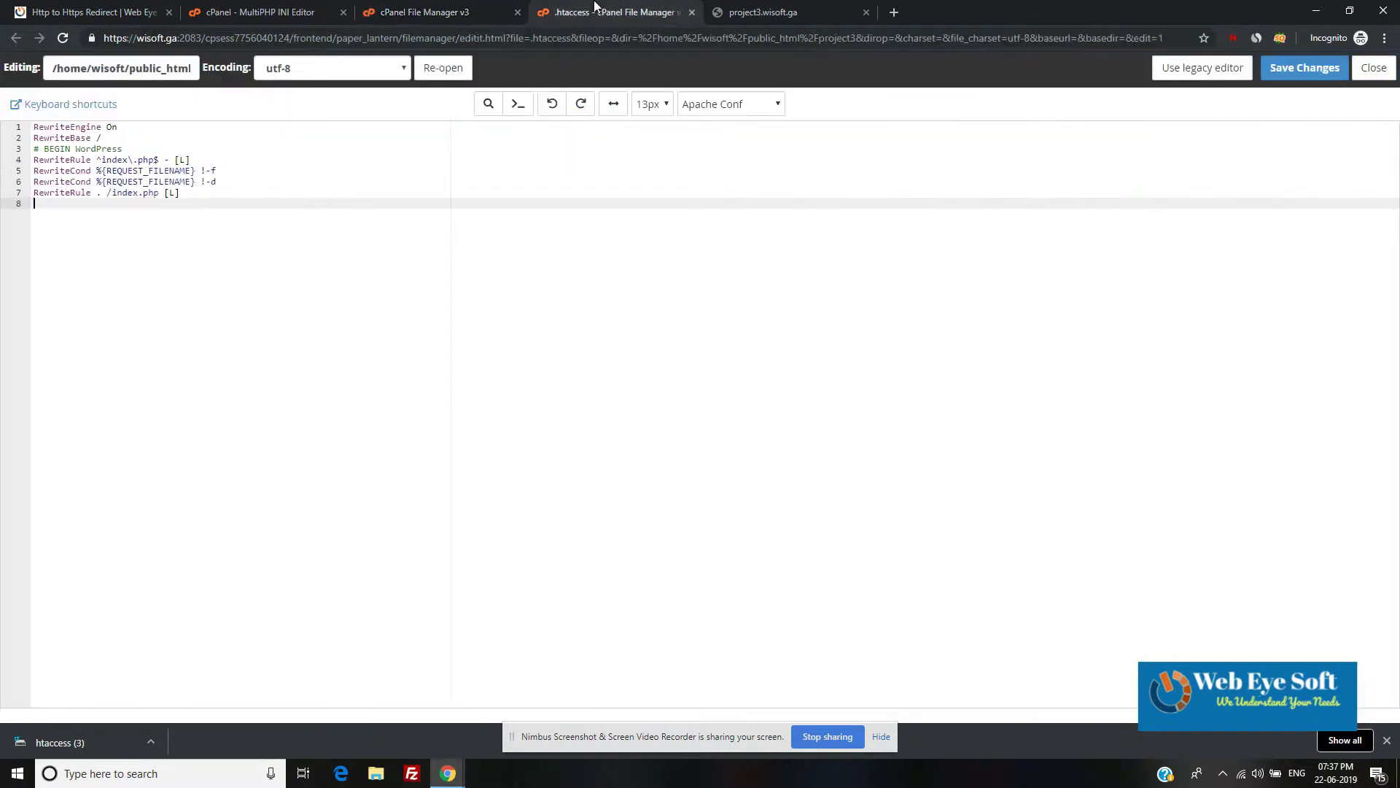
pyautogui.click(1304, 67)
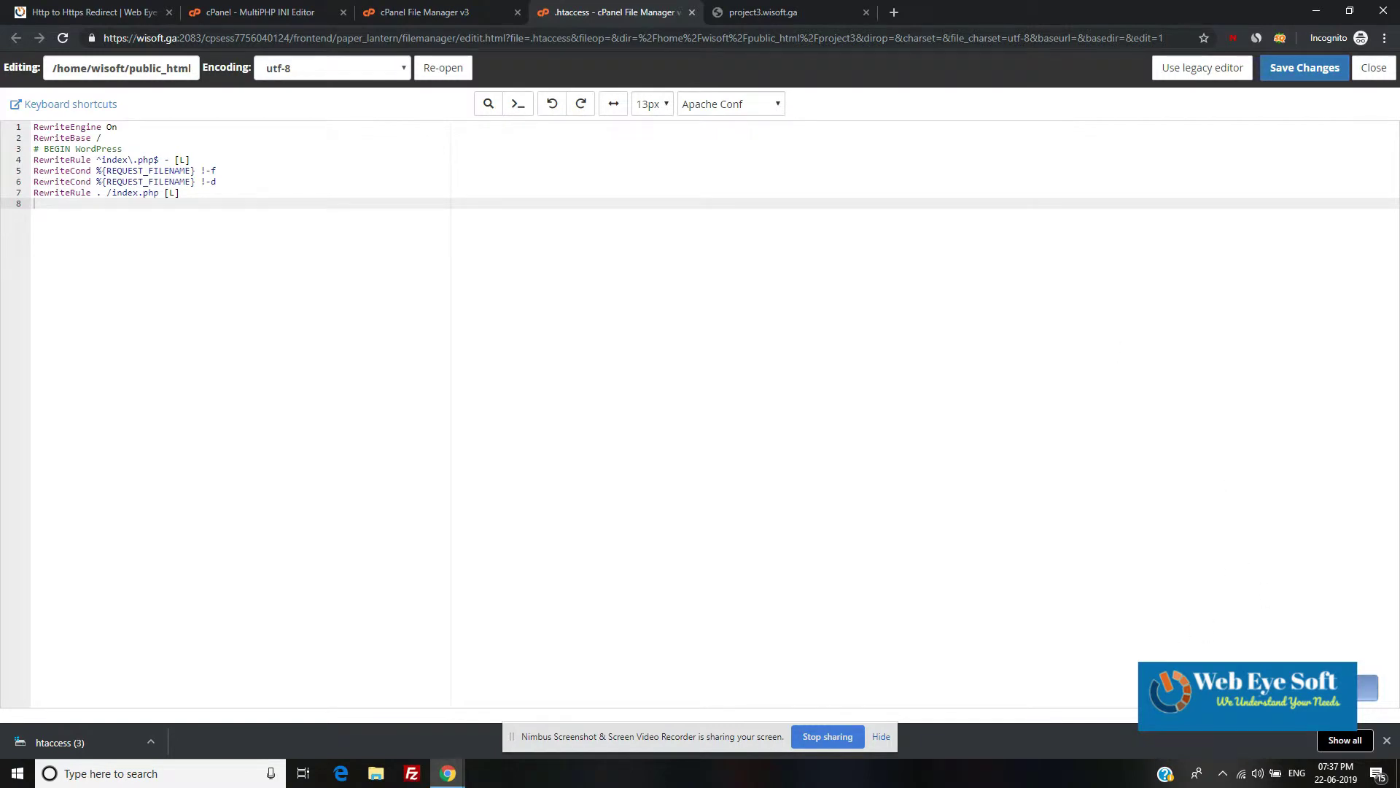
pyautogui.click(819, 9)
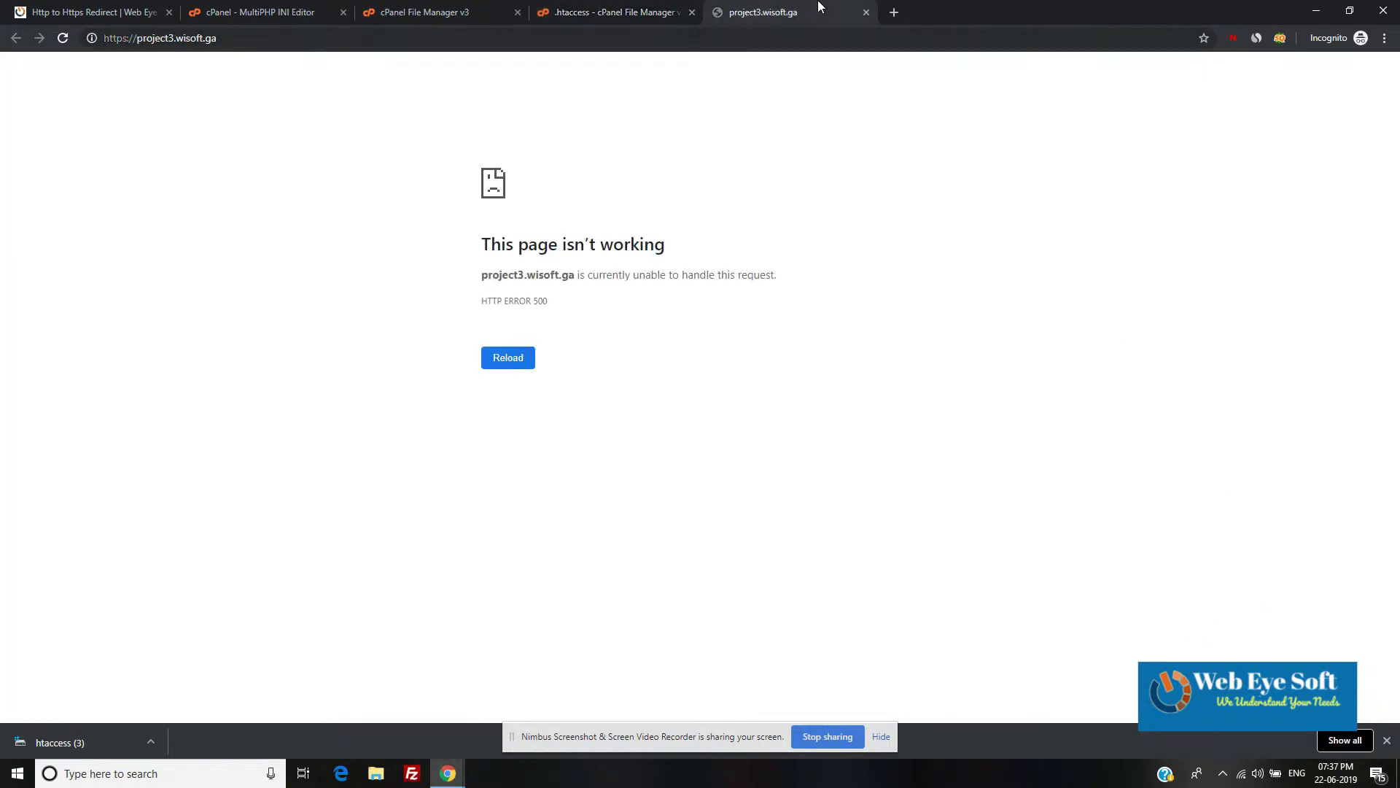
pyautogui.click(63, 40)
# - Review the redirect article, then select the wp-admin, wp-content and wp-includes folders
pyautogui.click(425, 10)
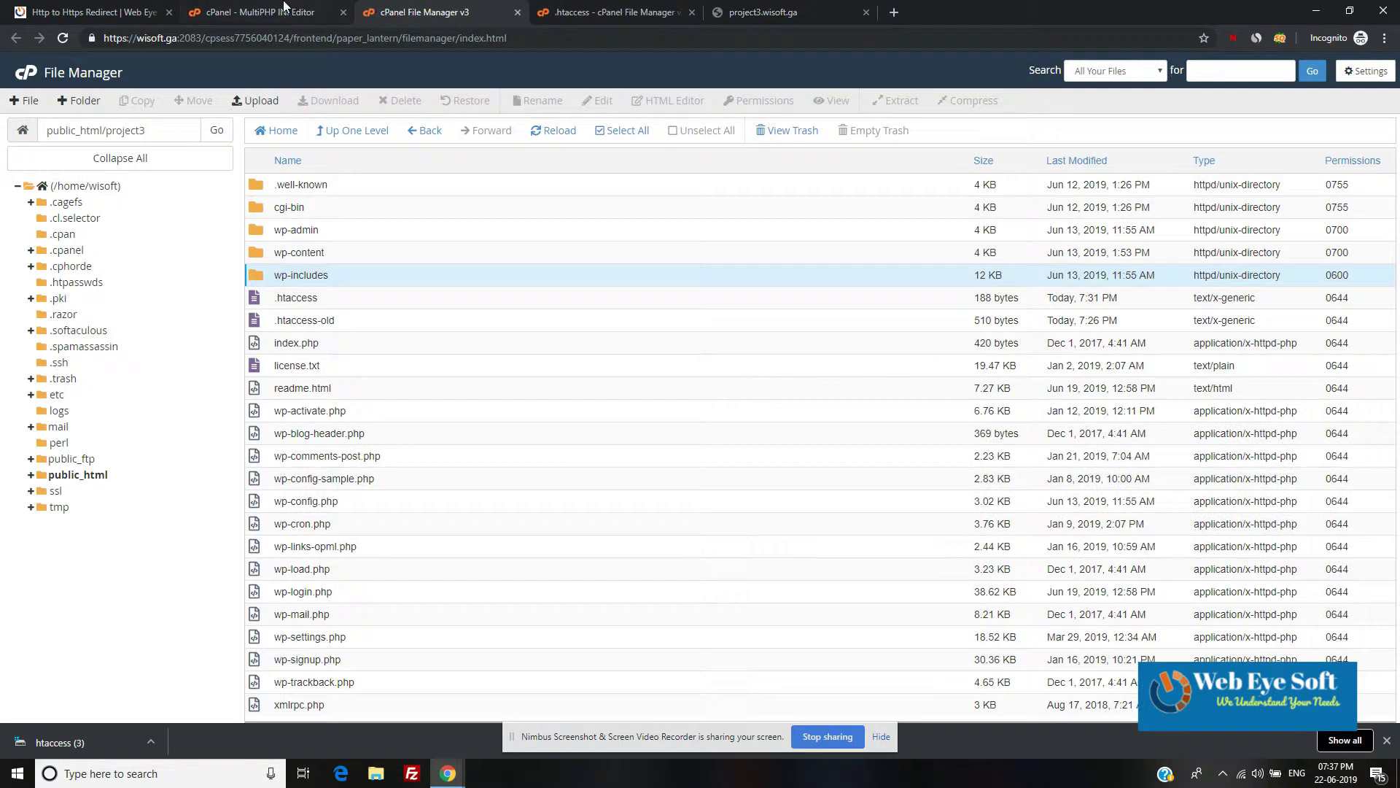
pyautogui.click(84, 12)
pyautogui.scroll(-3, 890, 483)
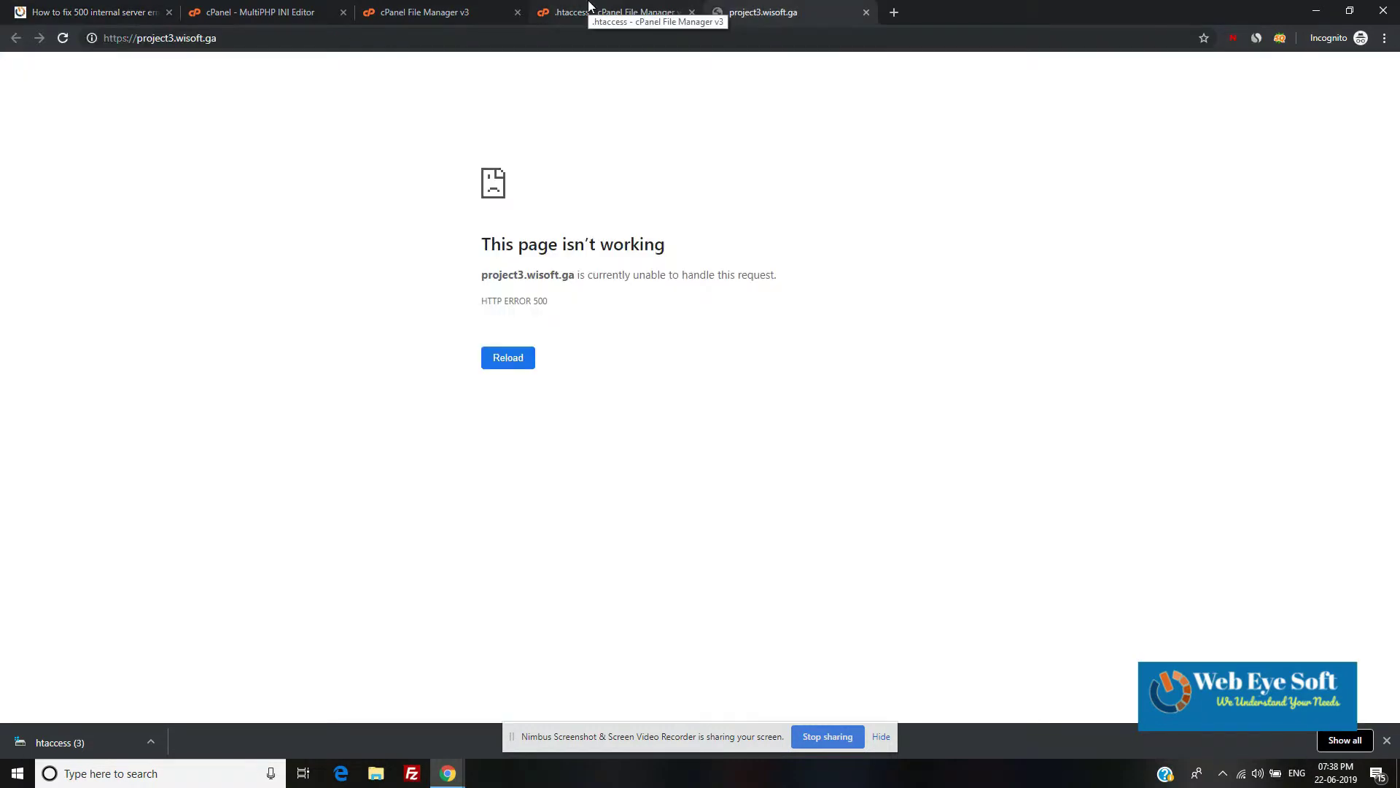
pyautogui.click(441, 11)
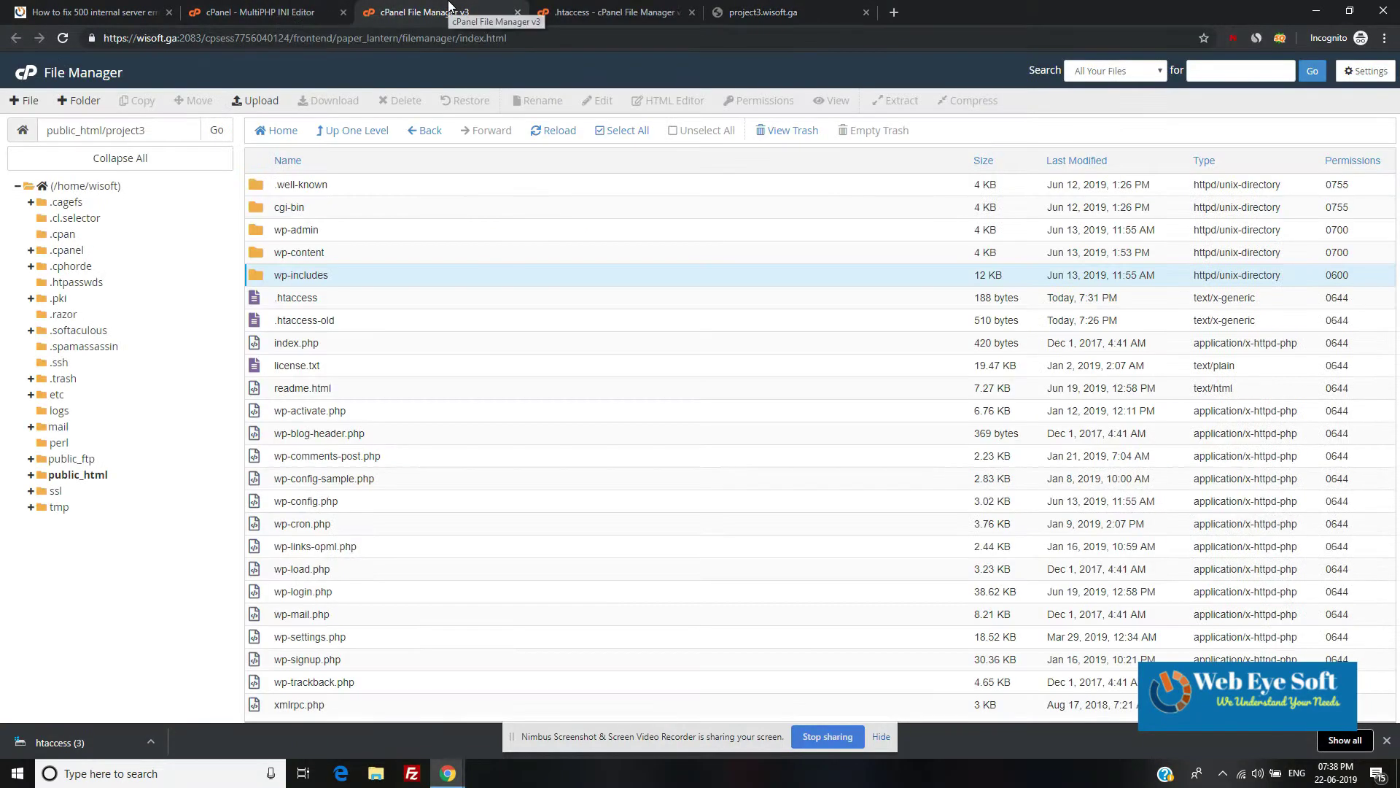
pyautogui.keyDown('ctrl'); pyautogui.click(340, 252); pyautogui.keyUp('ctrl')
pyautogui.keyDown('ctrl'); pyautogui.click(344, 229); pyautogui.keyUp('ctrl')
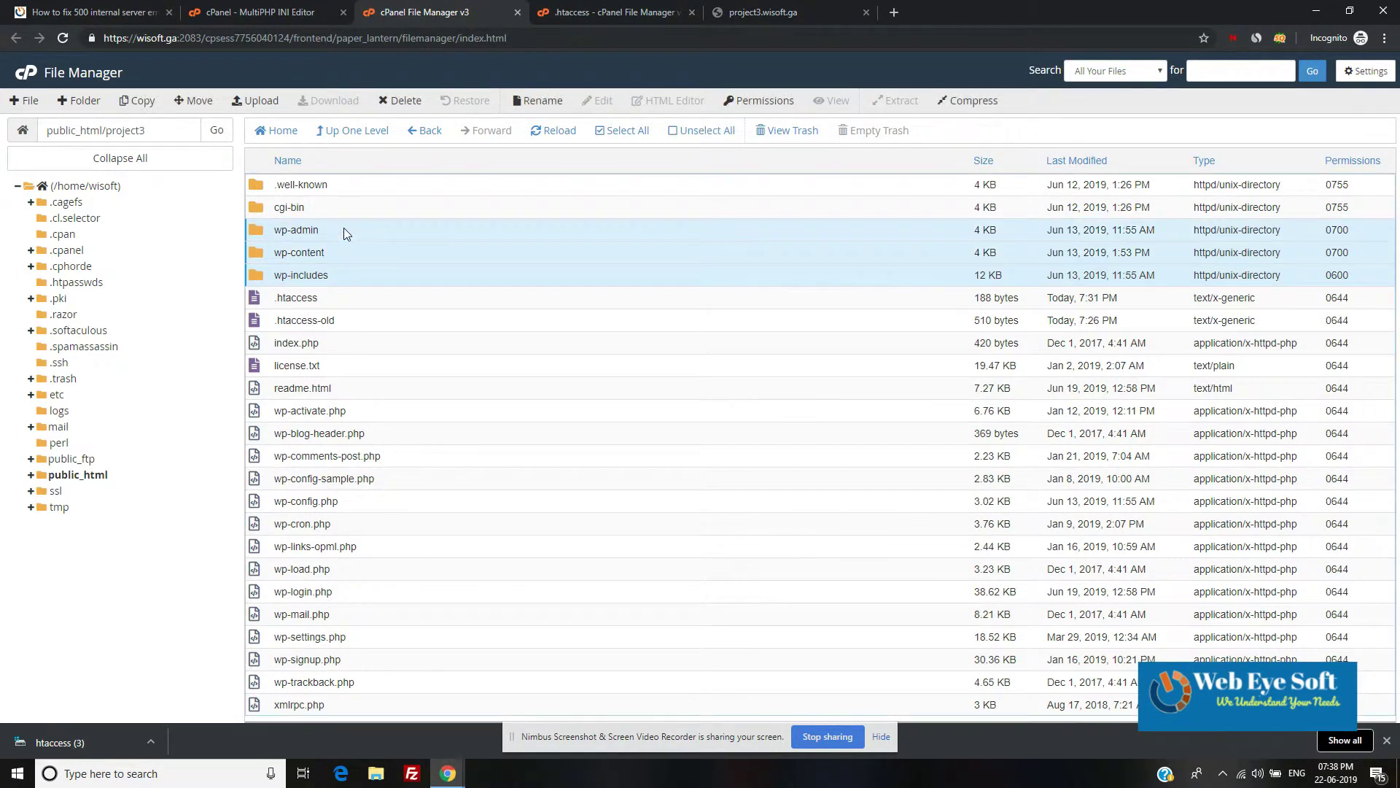
pyautogui.moveTo(344, 228); pyautogui.dragTo(735, 206)
# - Give the three folders 755 permissions by adding group and world read and execute
pyautogui.click(767, 101)
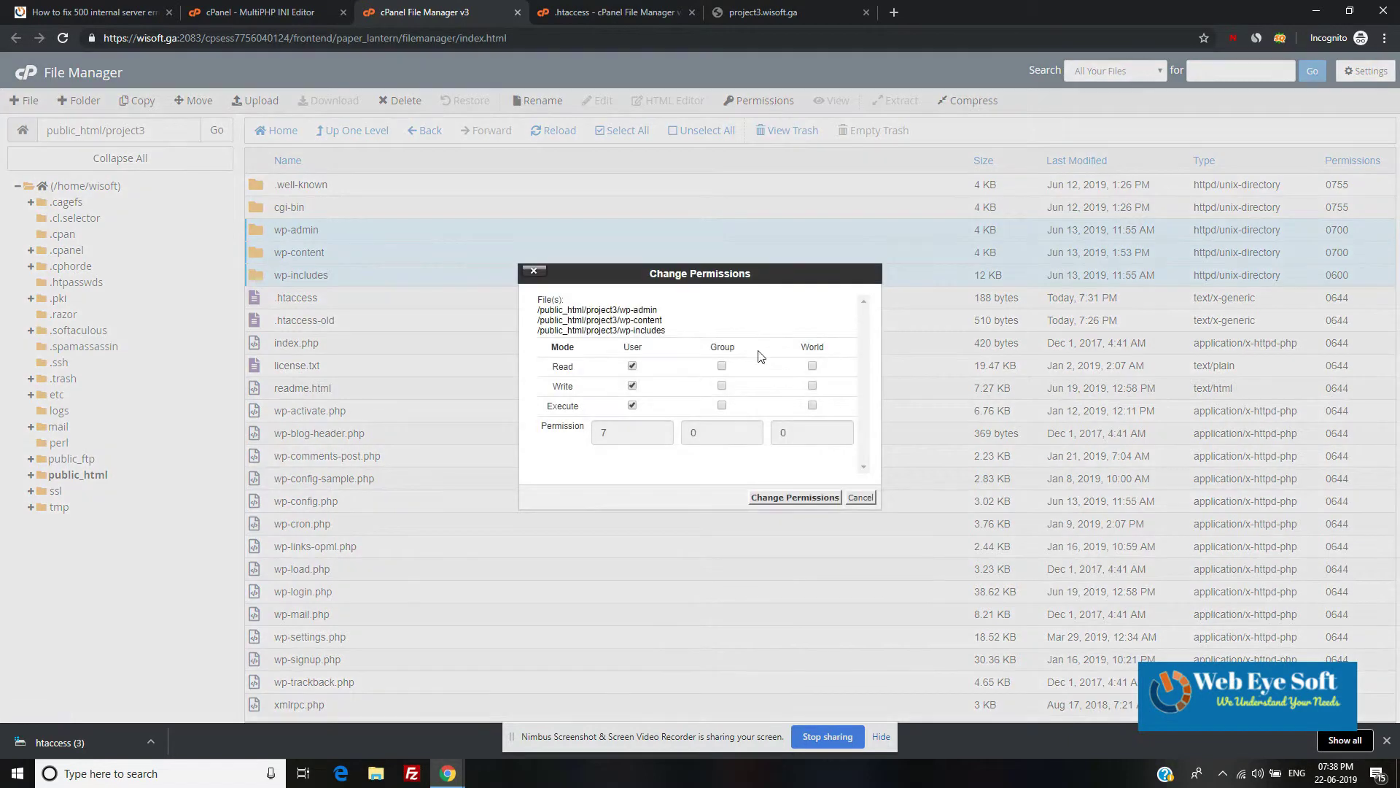
pyautogui.click(722, 405)
pyautogui.click(812, 406)
pyautogui.click(811, 366)
pyautogui.click(722, 365)
pyautogui.click(793, 499)
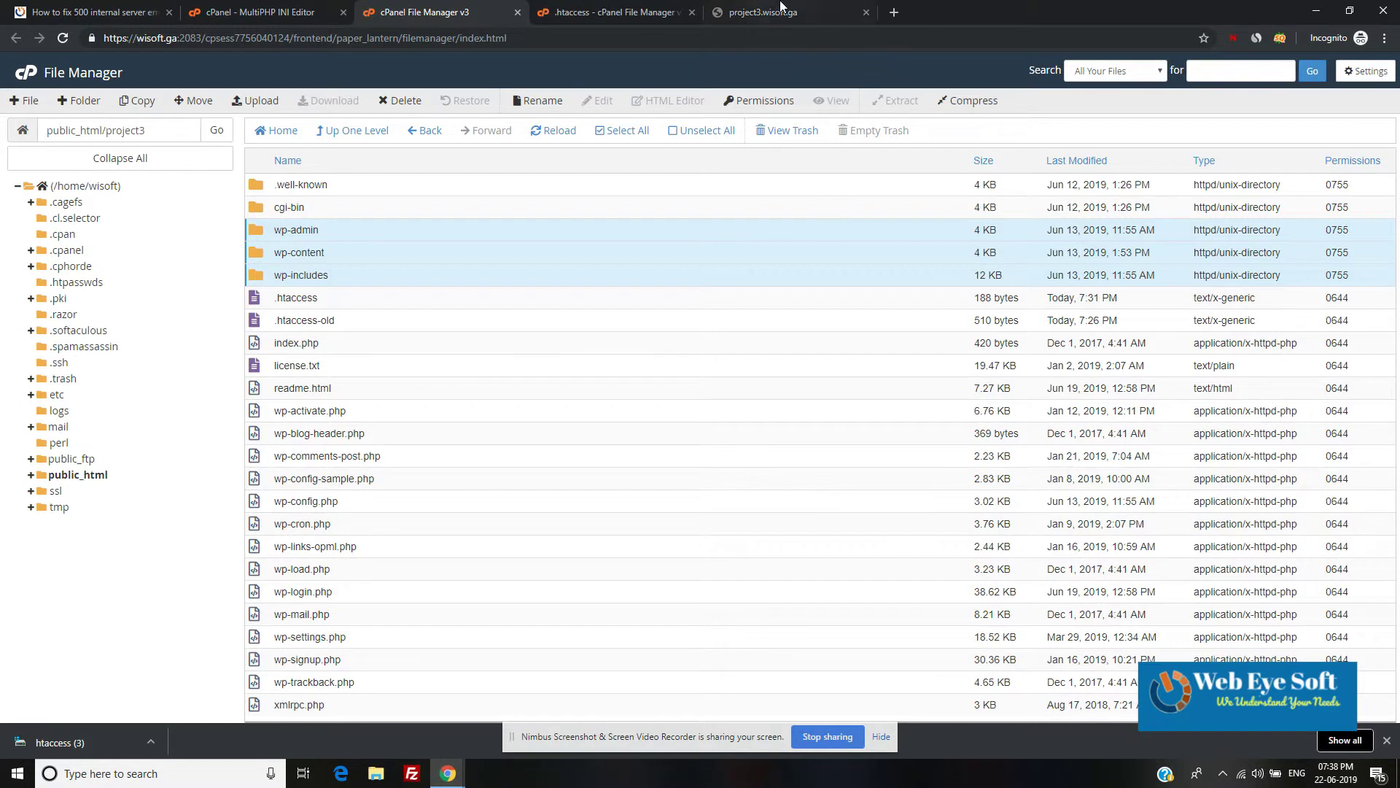
# - Reload project3.wisoft.ga, which now loads the My Blog page
pyautogui.click(781, 9)
pyautogui.click(63, 38)
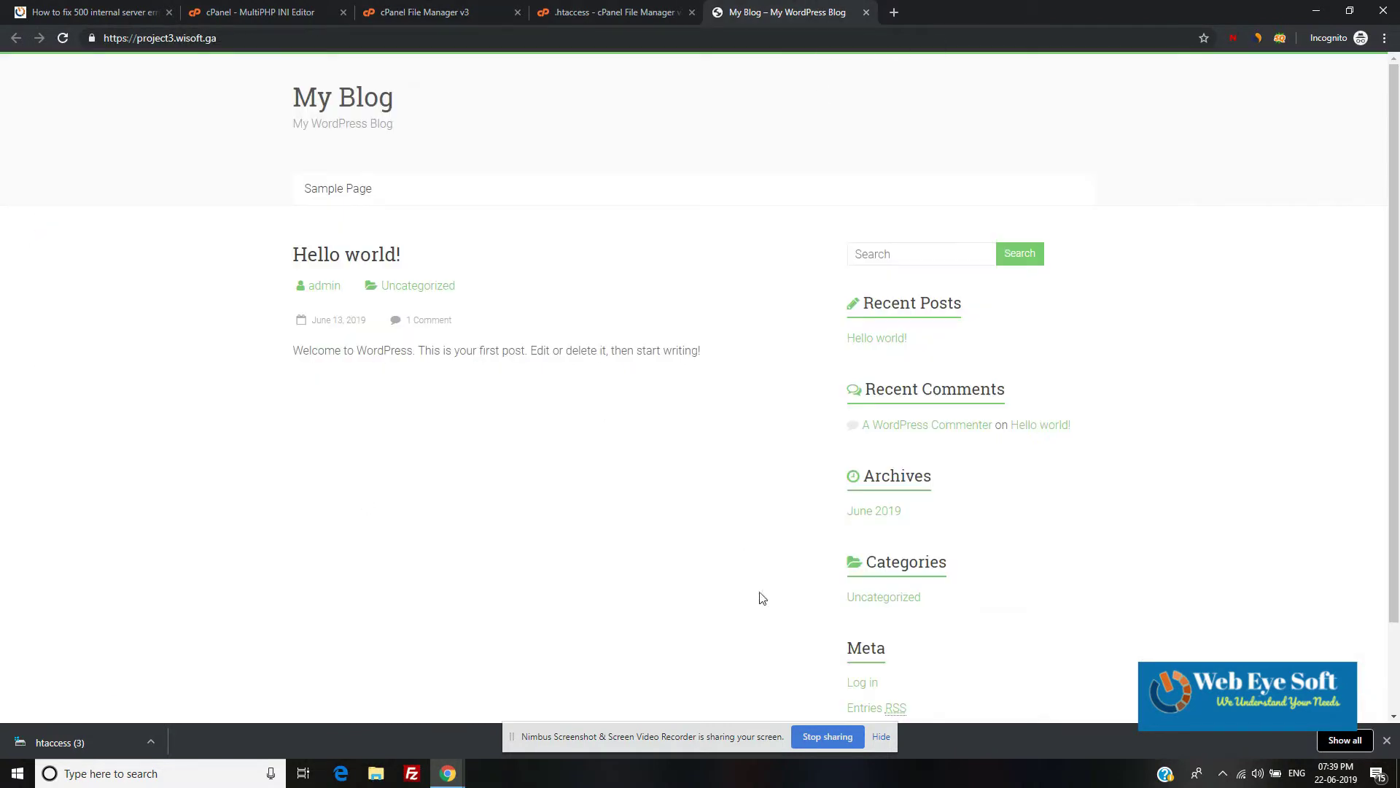
pyautogui.click(585, 11)
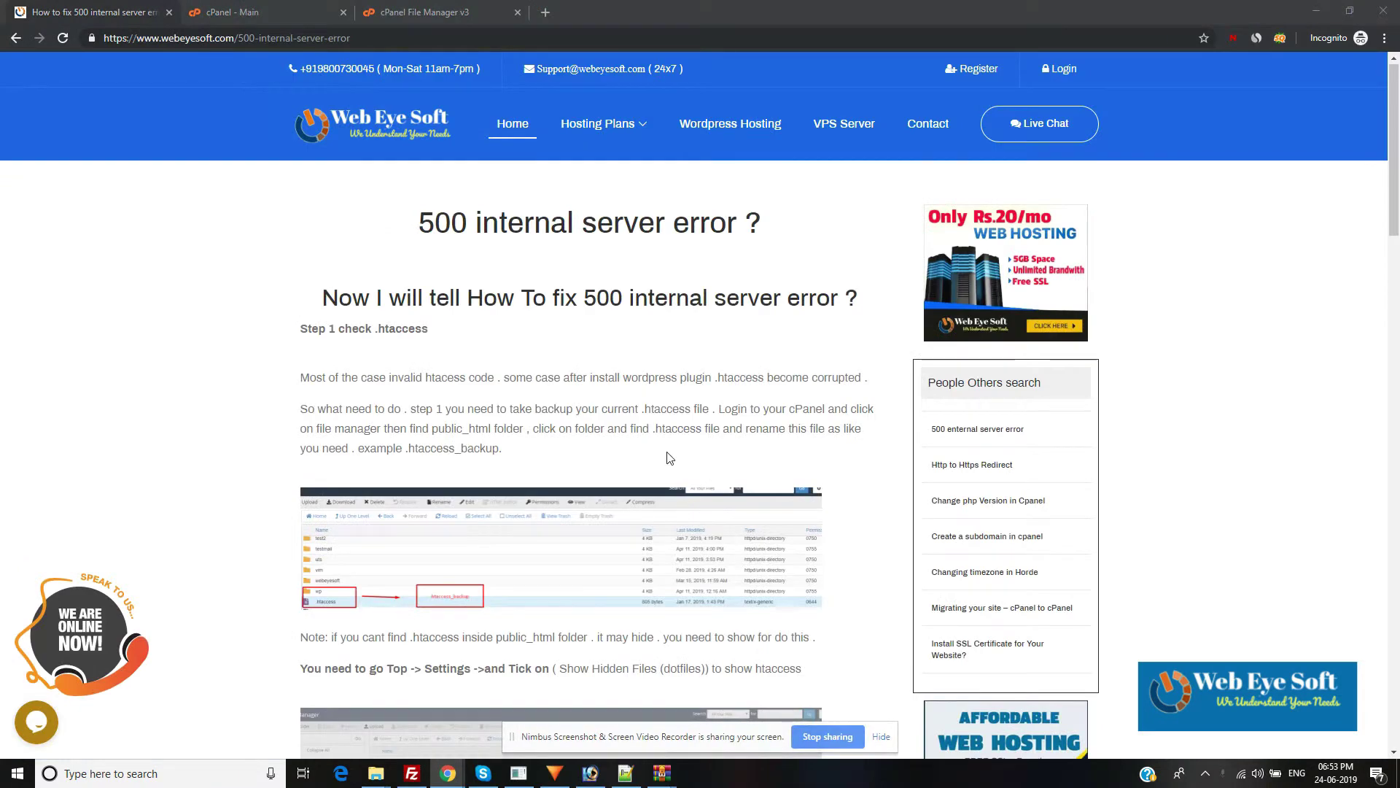
# - Scroll the tutorial to Step 3 and highlight the define('WP_MEMORY_LIMIT', '64M'); line
pyautogui.scroll(-4, 669, 457)
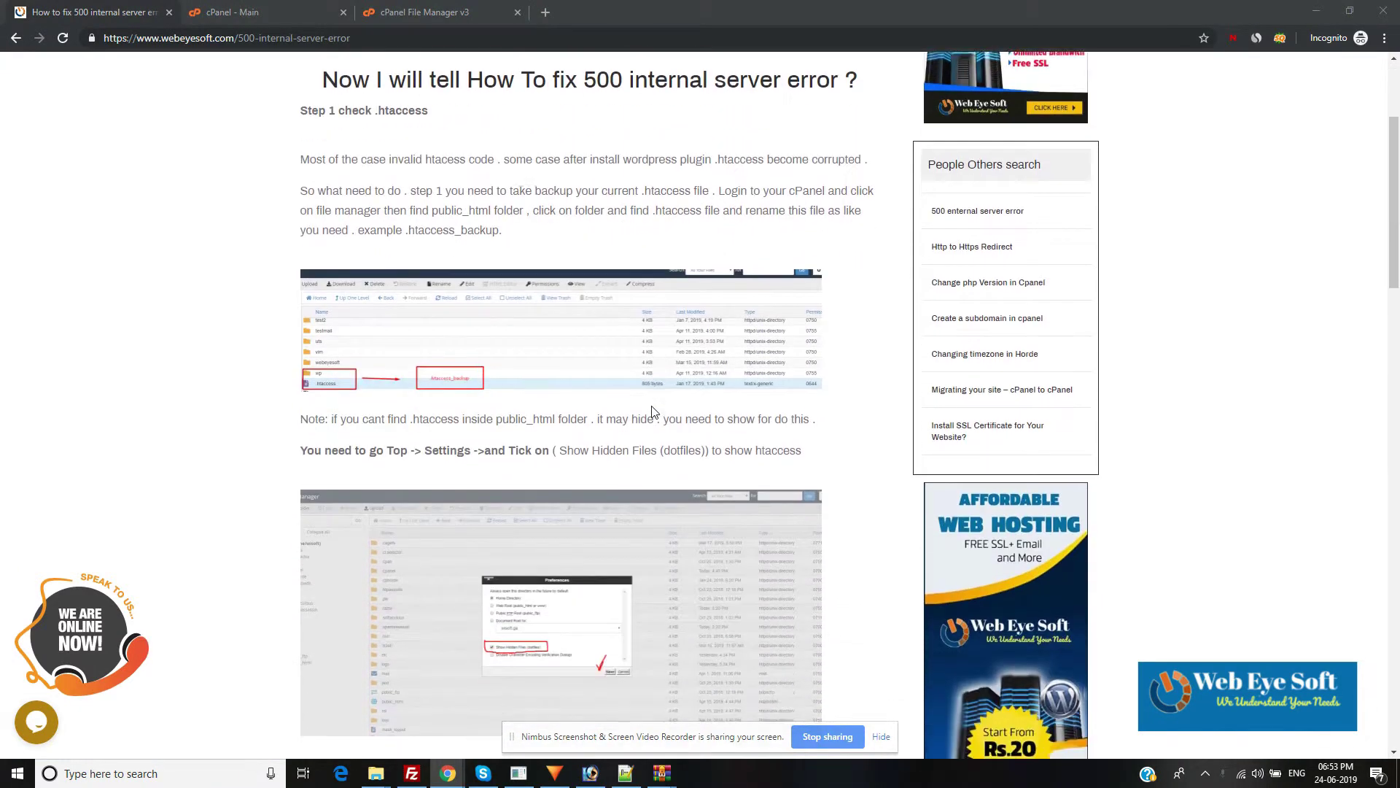
pyautogui.scroll(-8, 651, 404)
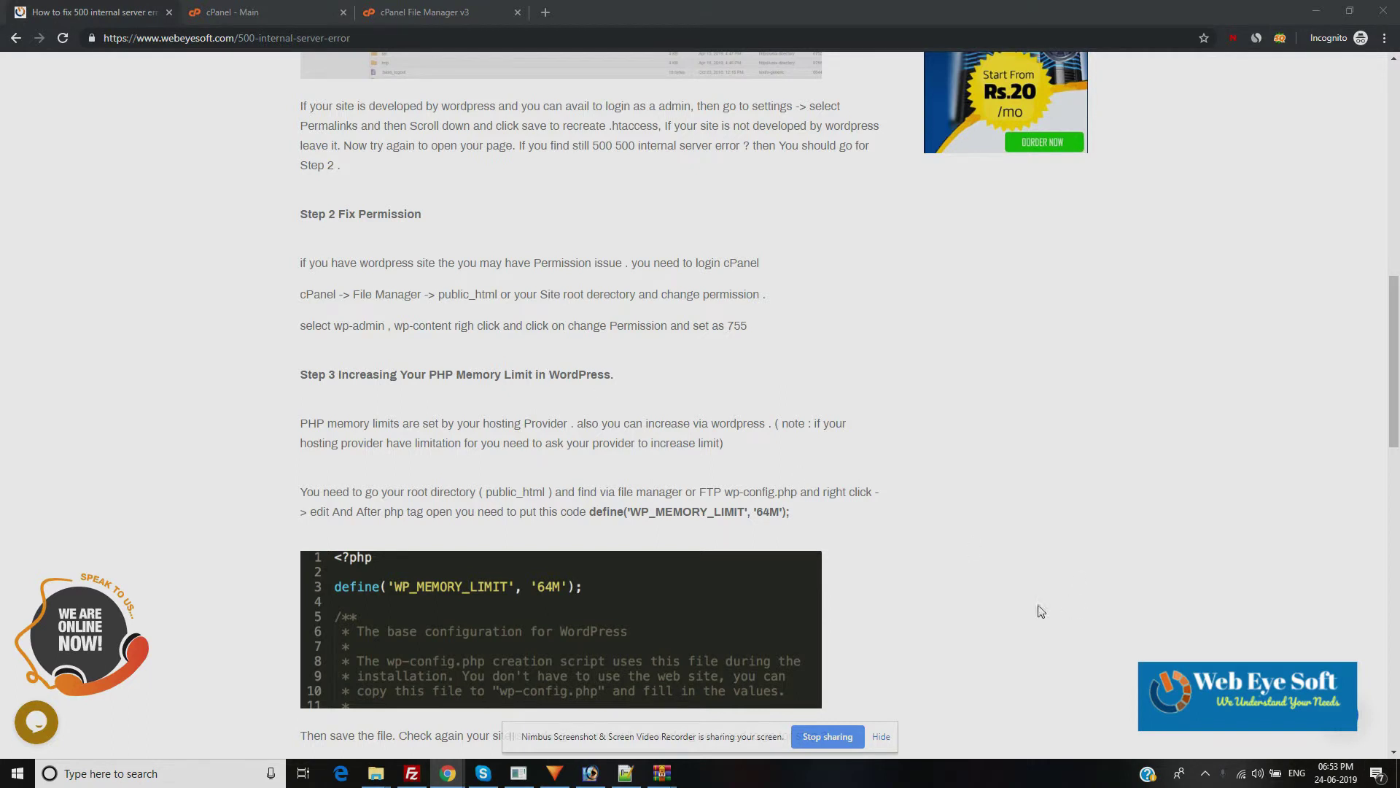
pyautogui.moveTo(592, 510); pyautogui.dragTo(795, 512)
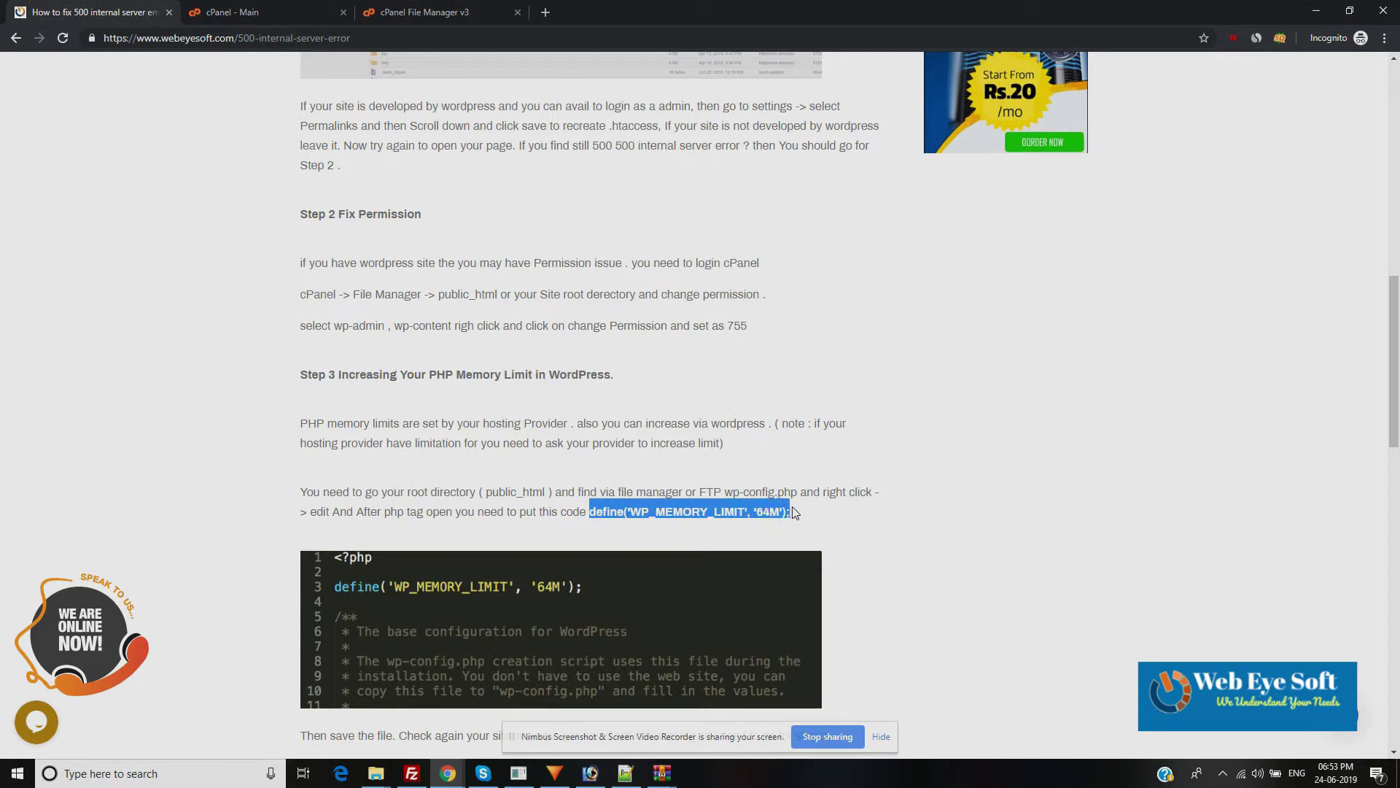
pyautogui.click(431, 12)
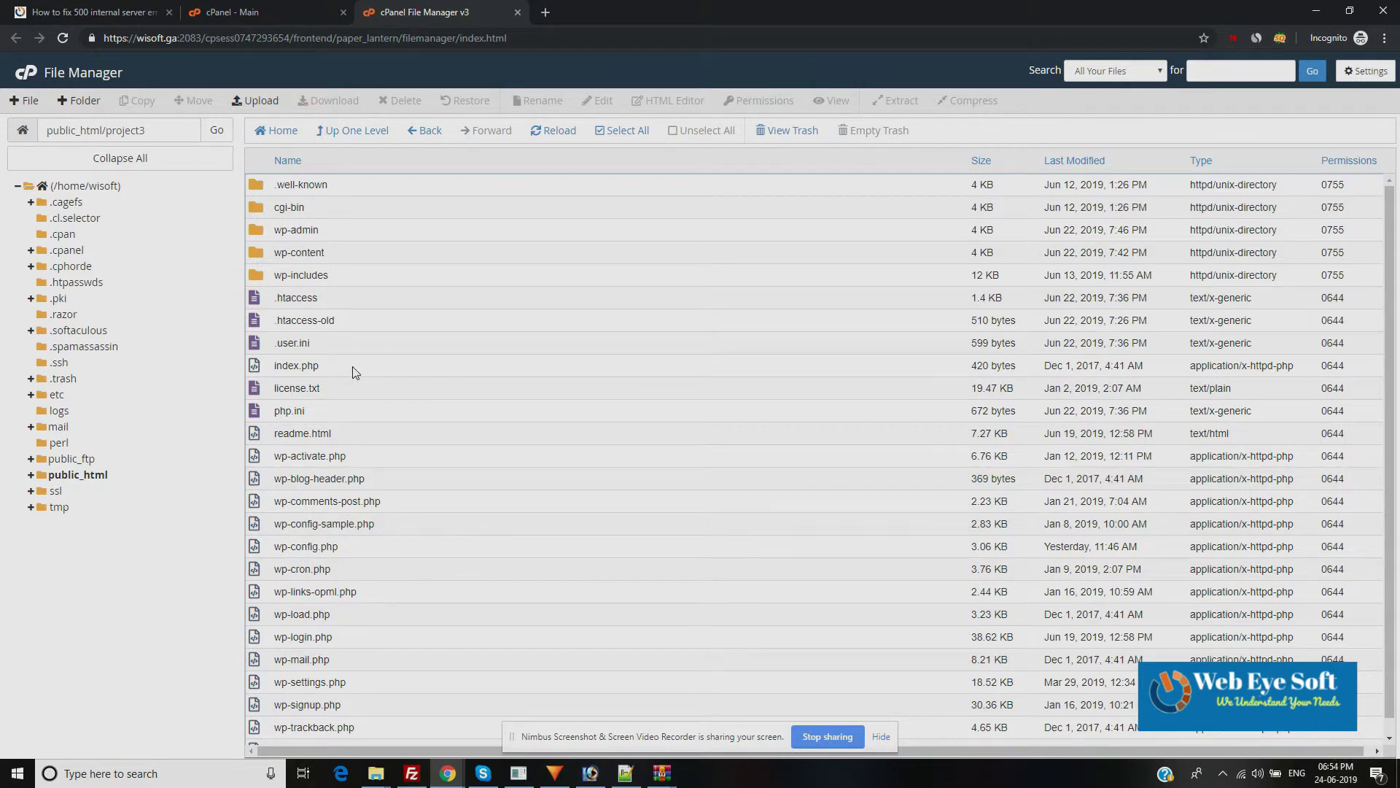
# - Save wp-config.php with define('WP_MEMORY_LIMIT', '64M'); on line 2, then return to the tutorial article
pyautogui.scroll(-1, 347, 568)
pyautogui.rightClick(326, 531)
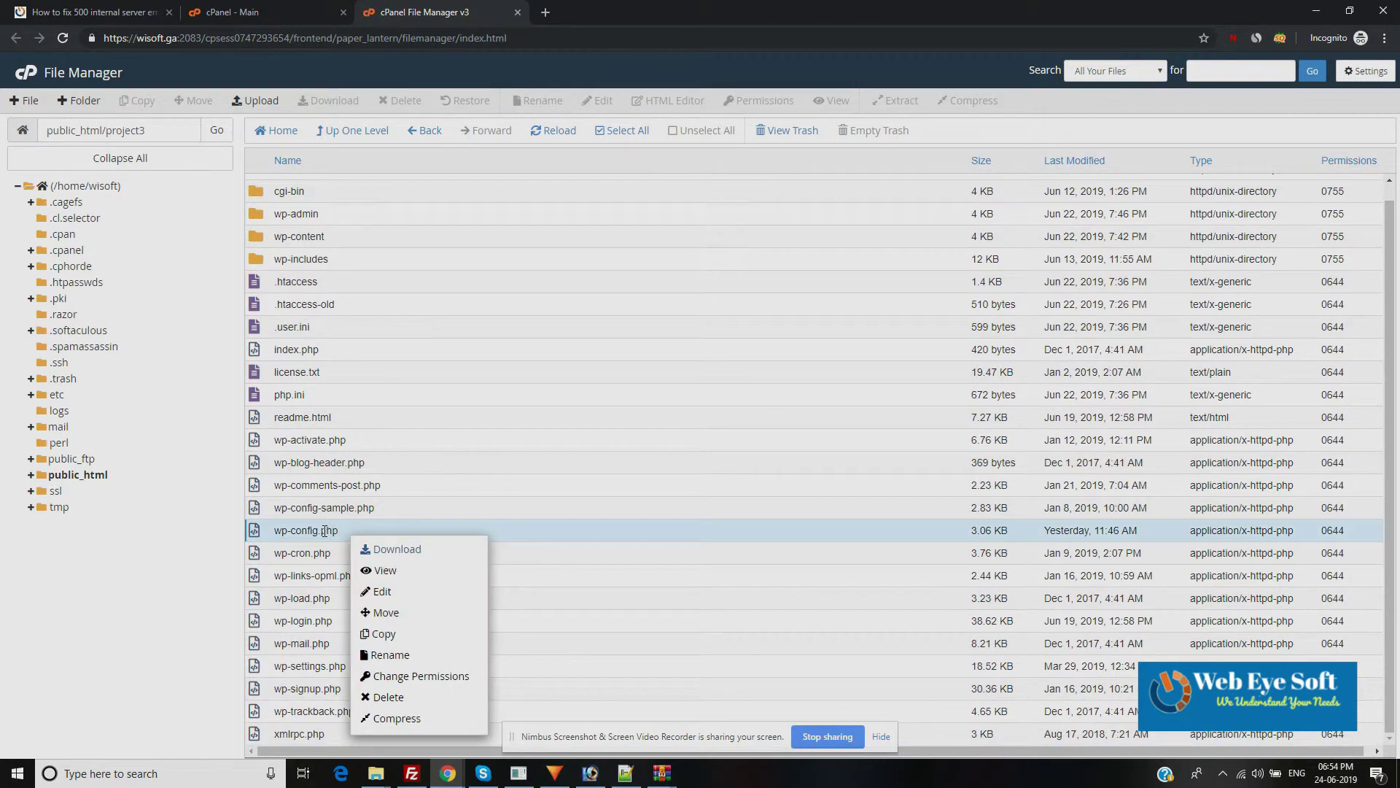
pyautogui.click(384, 592)
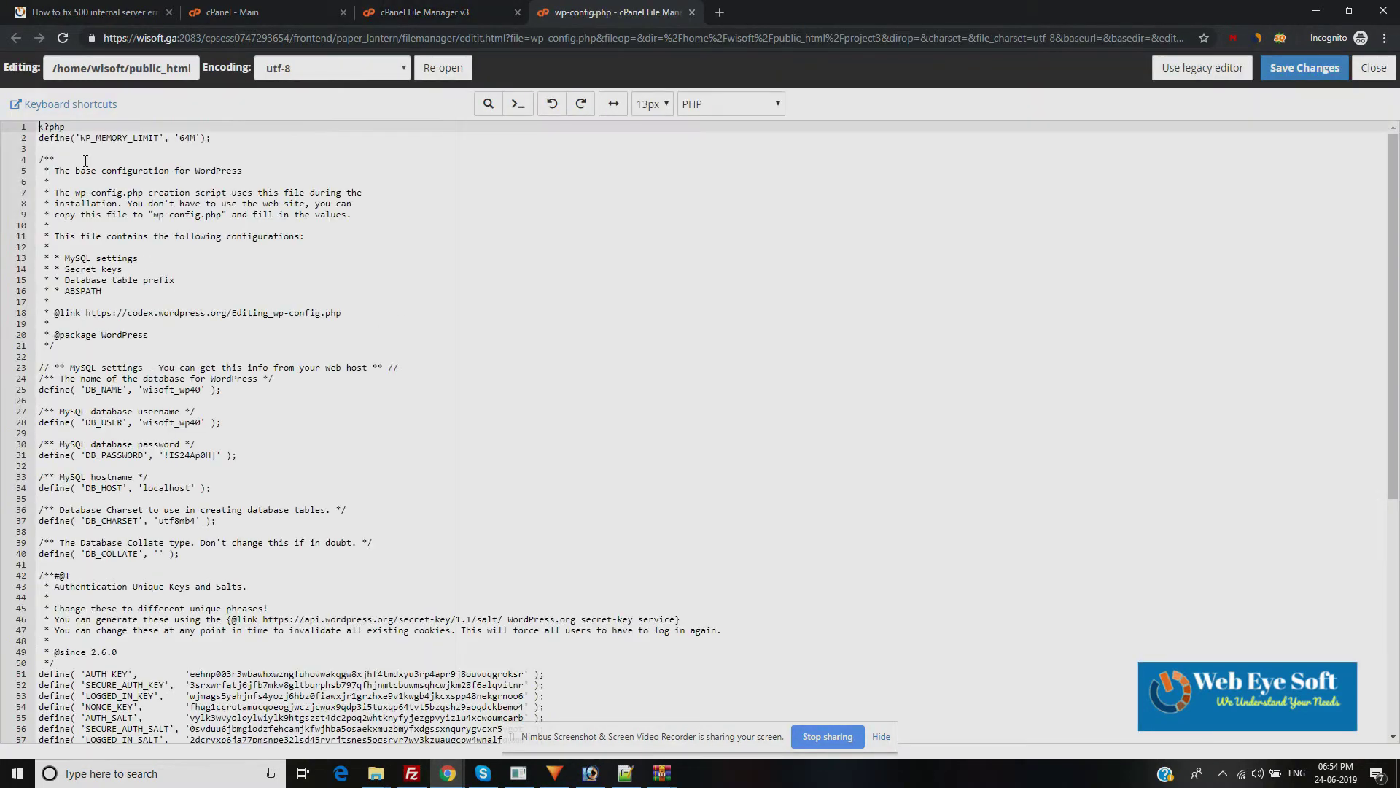
pyautogui.click(3, 136)
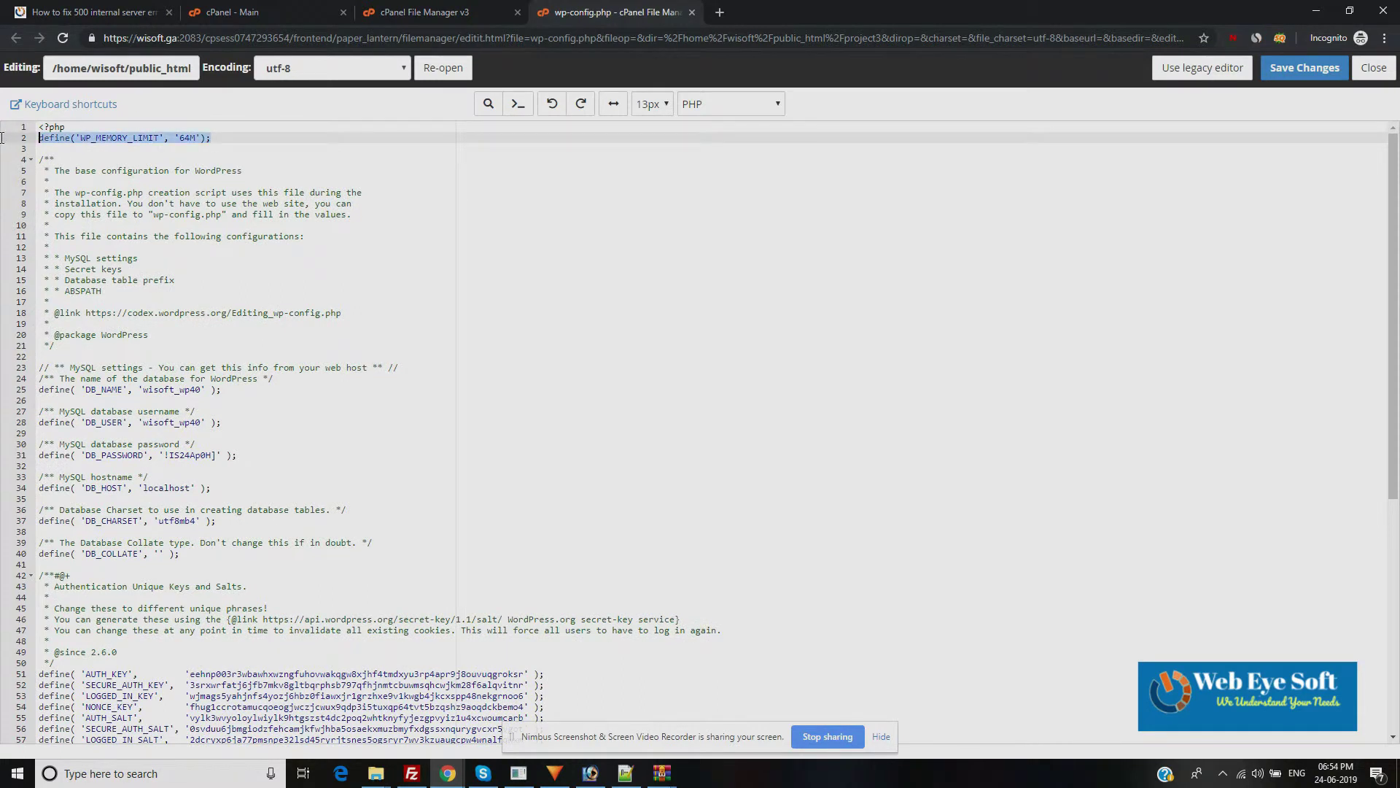
pyautogui.press('Right')
pyautogui.click(1326, 73)
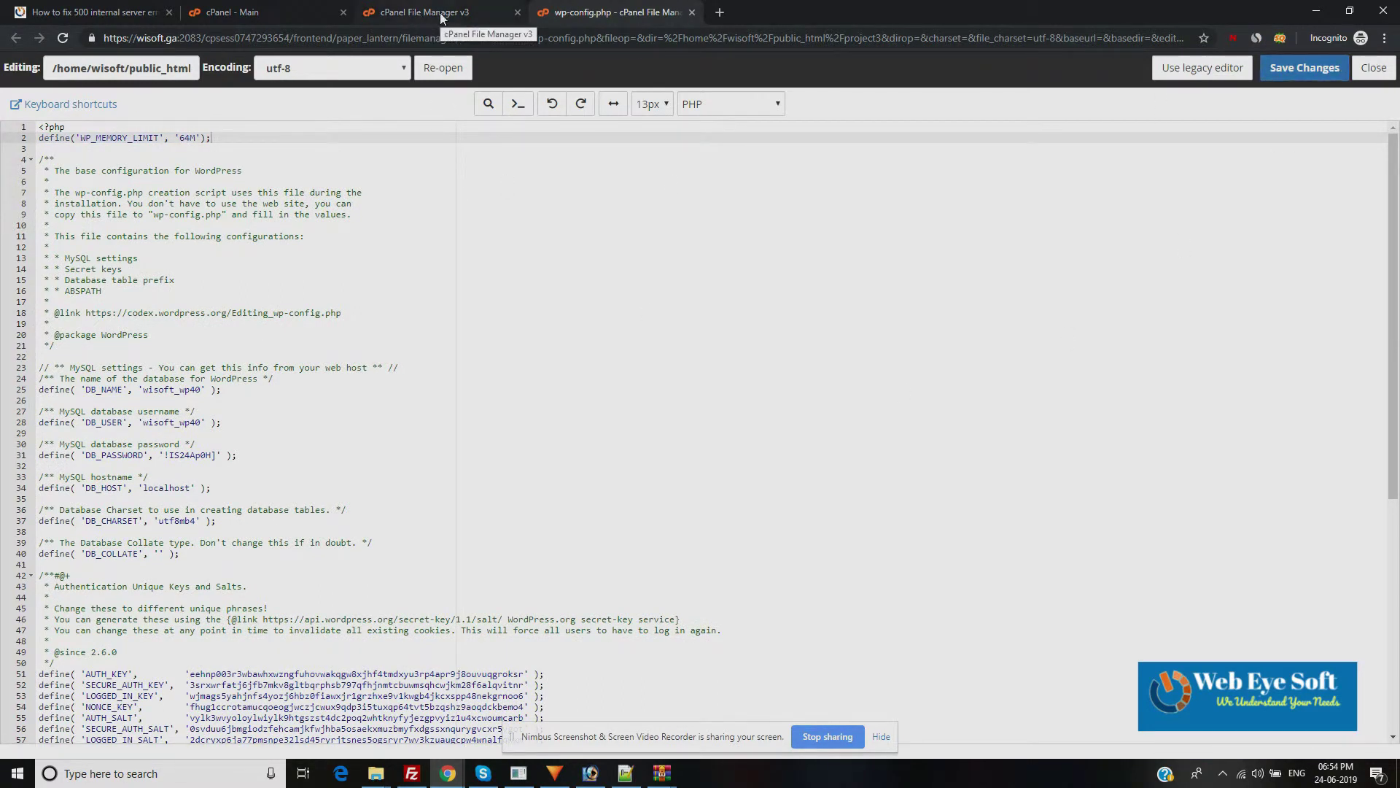
pyautogui.click(107, 13)
pyautogui.scroll(-5, 658, 330)
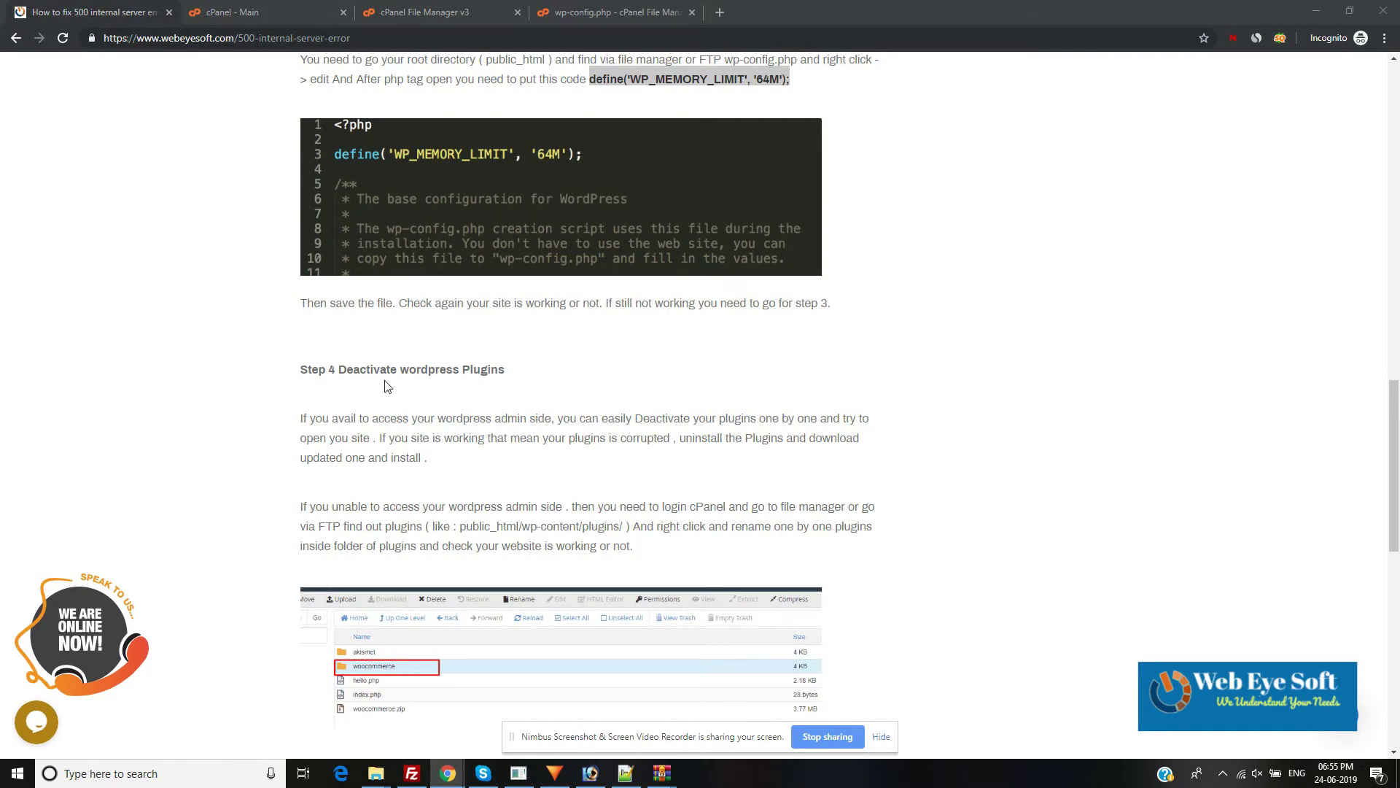
pyautogui.scroll(1, 385, 385)
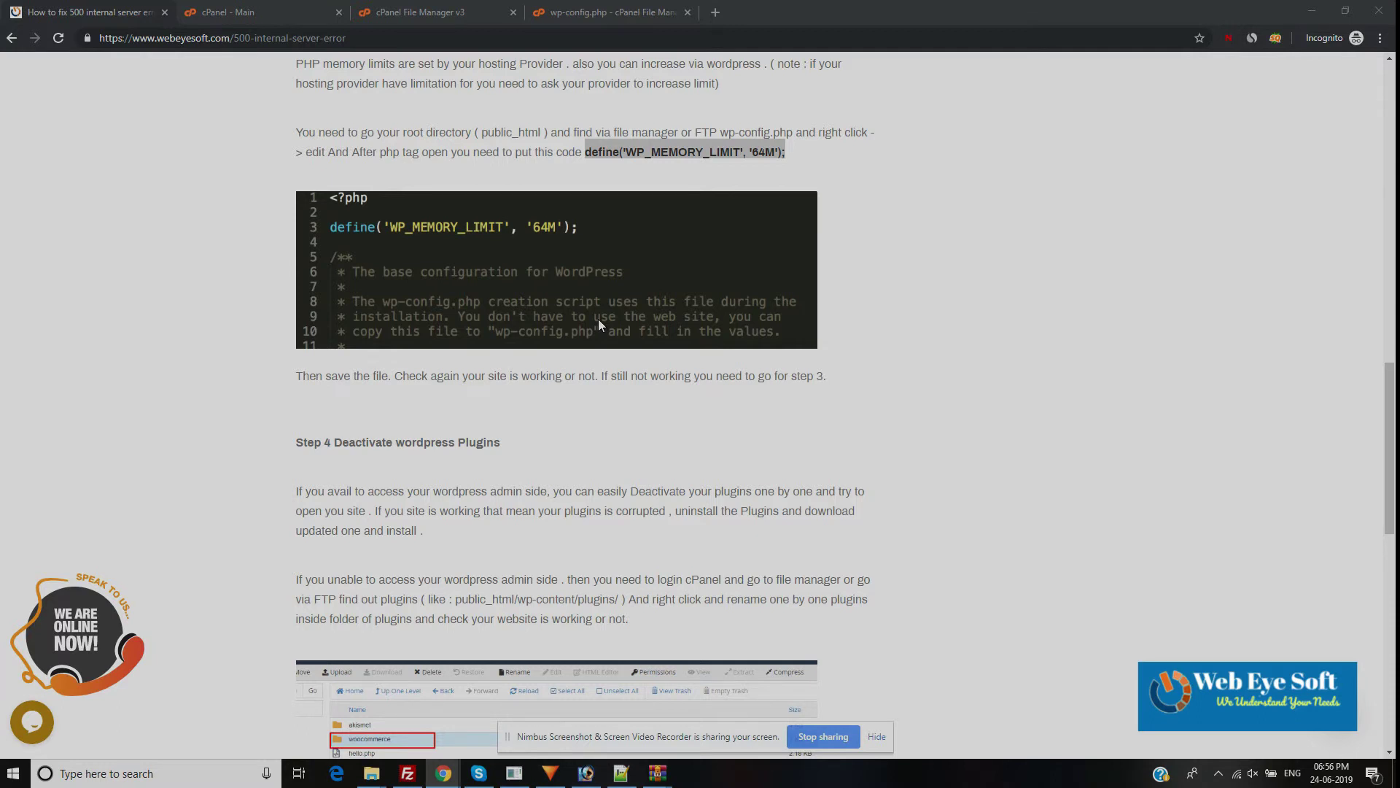
pyautogui.click(421, 12)
# - Rename the autoptimize folder in wp-content/plugins to autoptimize-x to deactivate that plugin
pyautogui.doubleClick(329, 238)
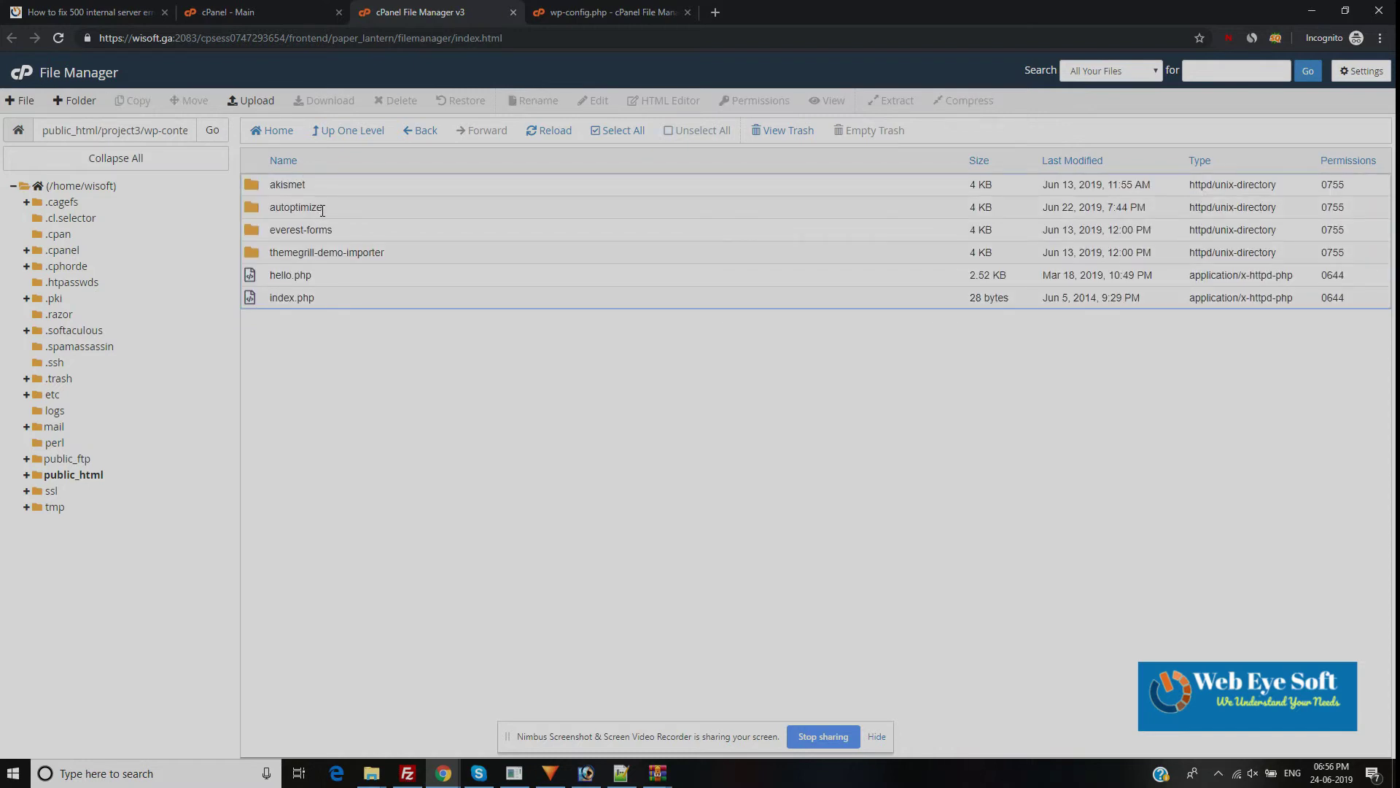
pyautogui.click(313, 210)
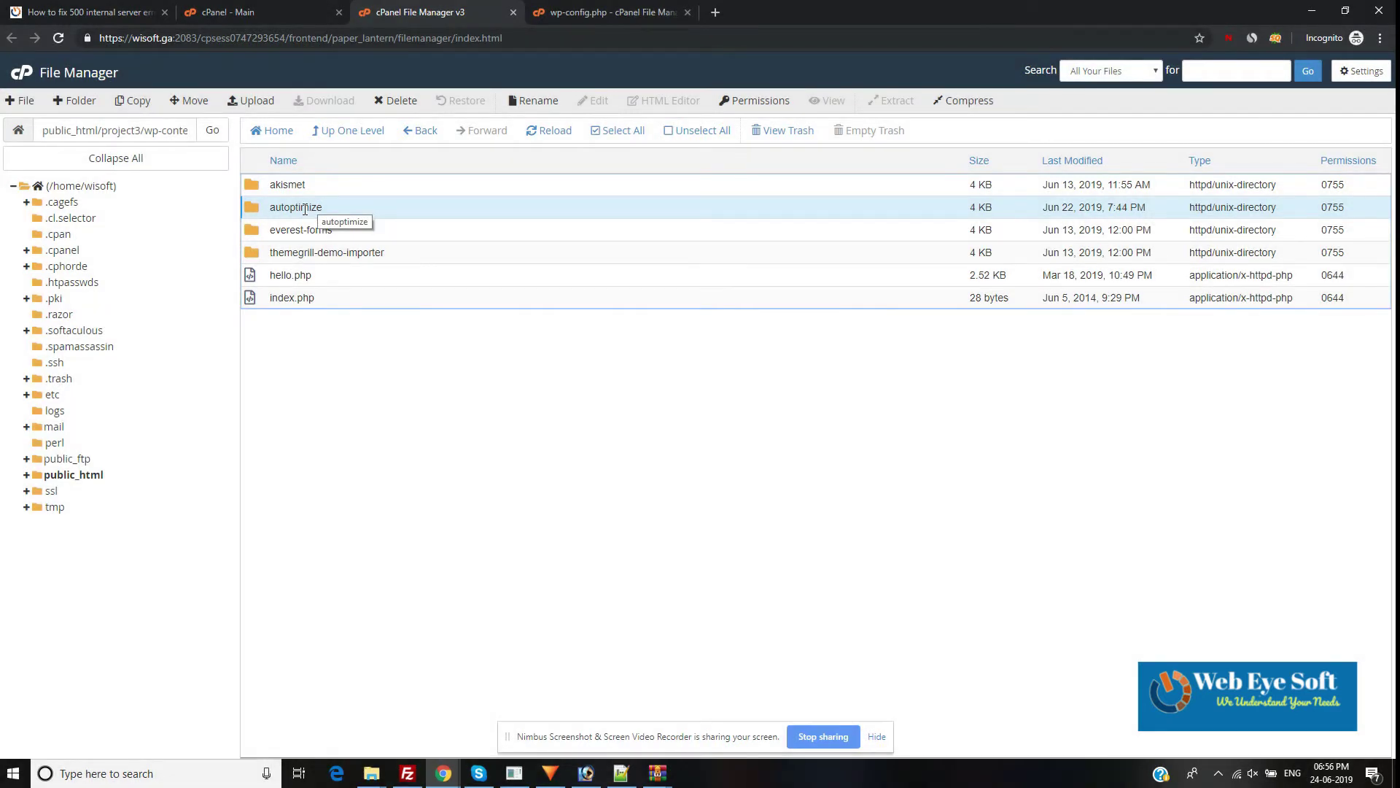
pyautogui.rightClick(304, 210)
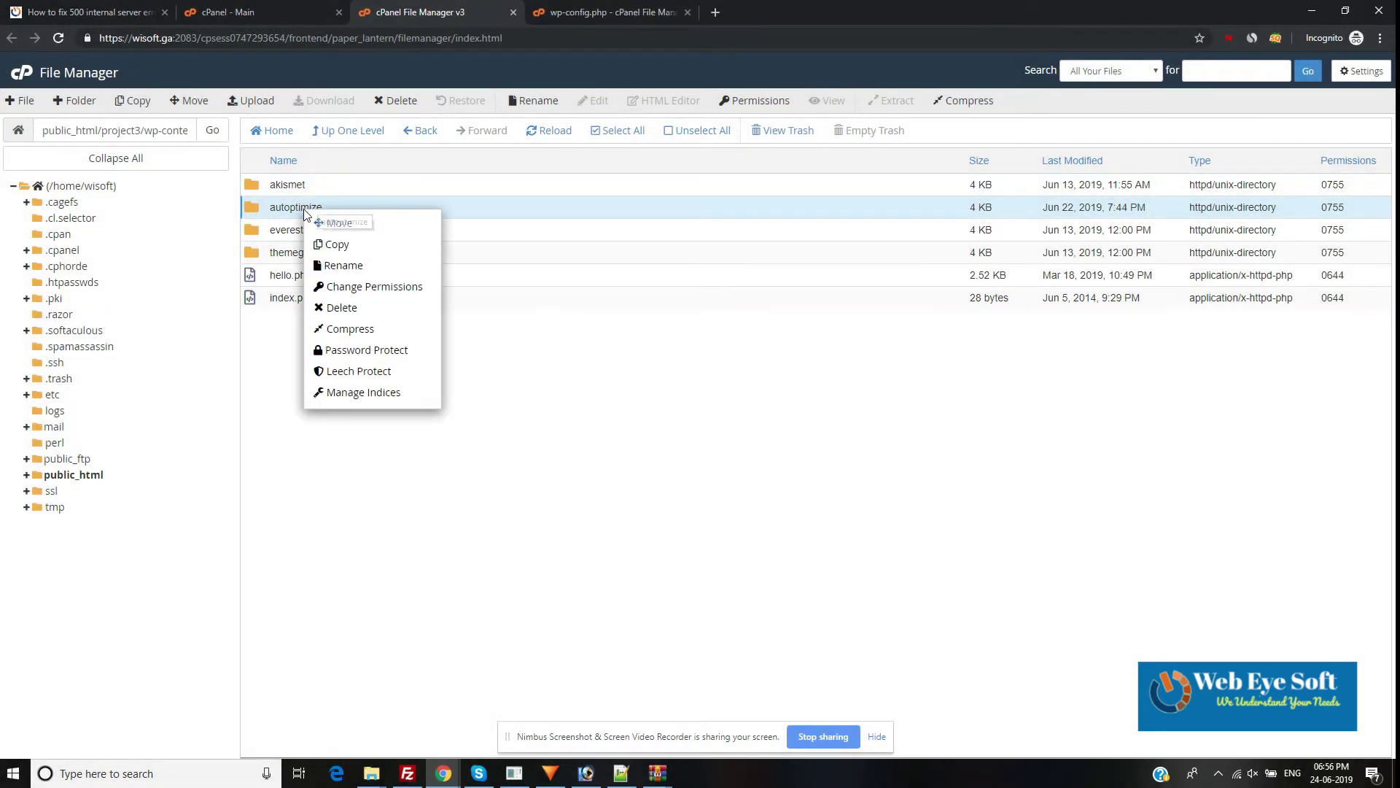
pyautogui.click(343, 267)
pyautogui.click(696, 421)
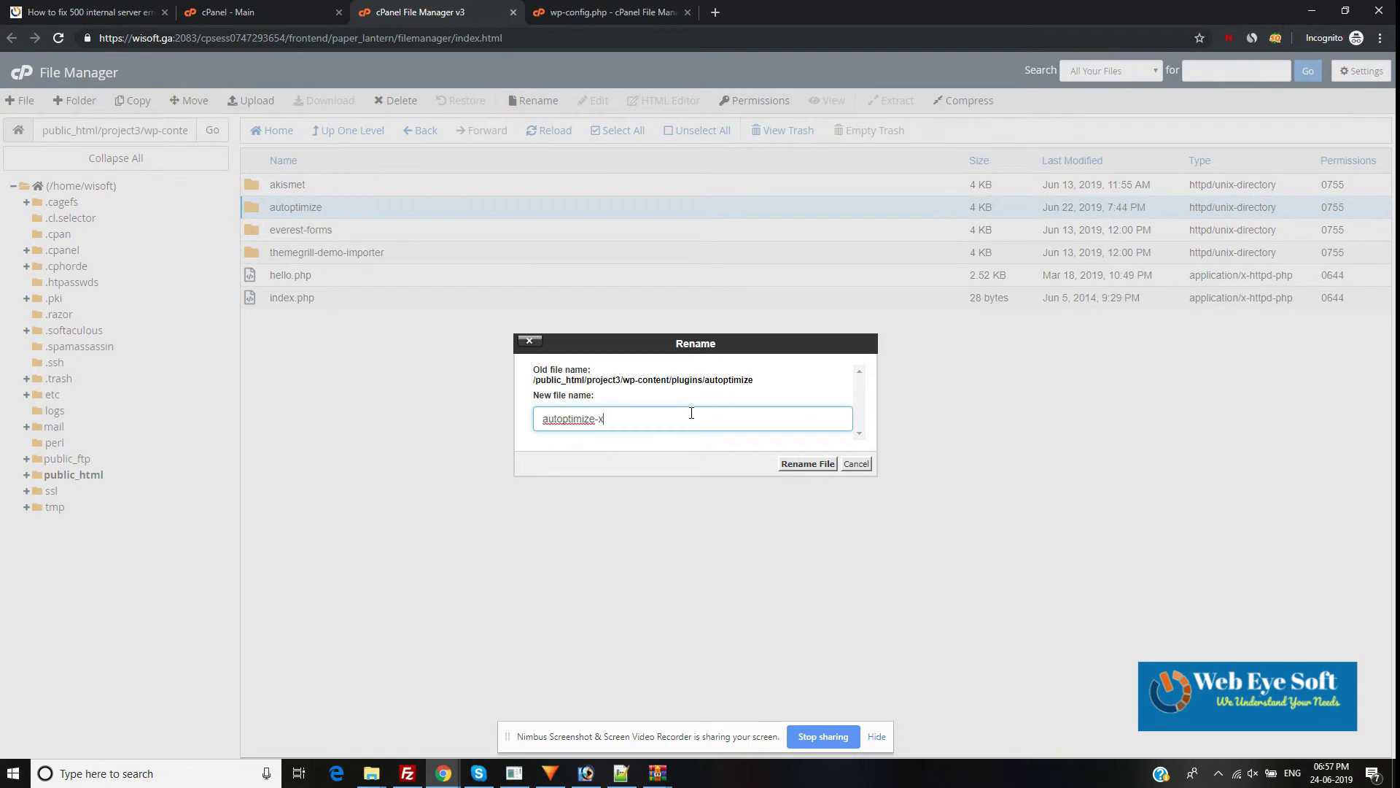
pyautogui.click(809, 468)
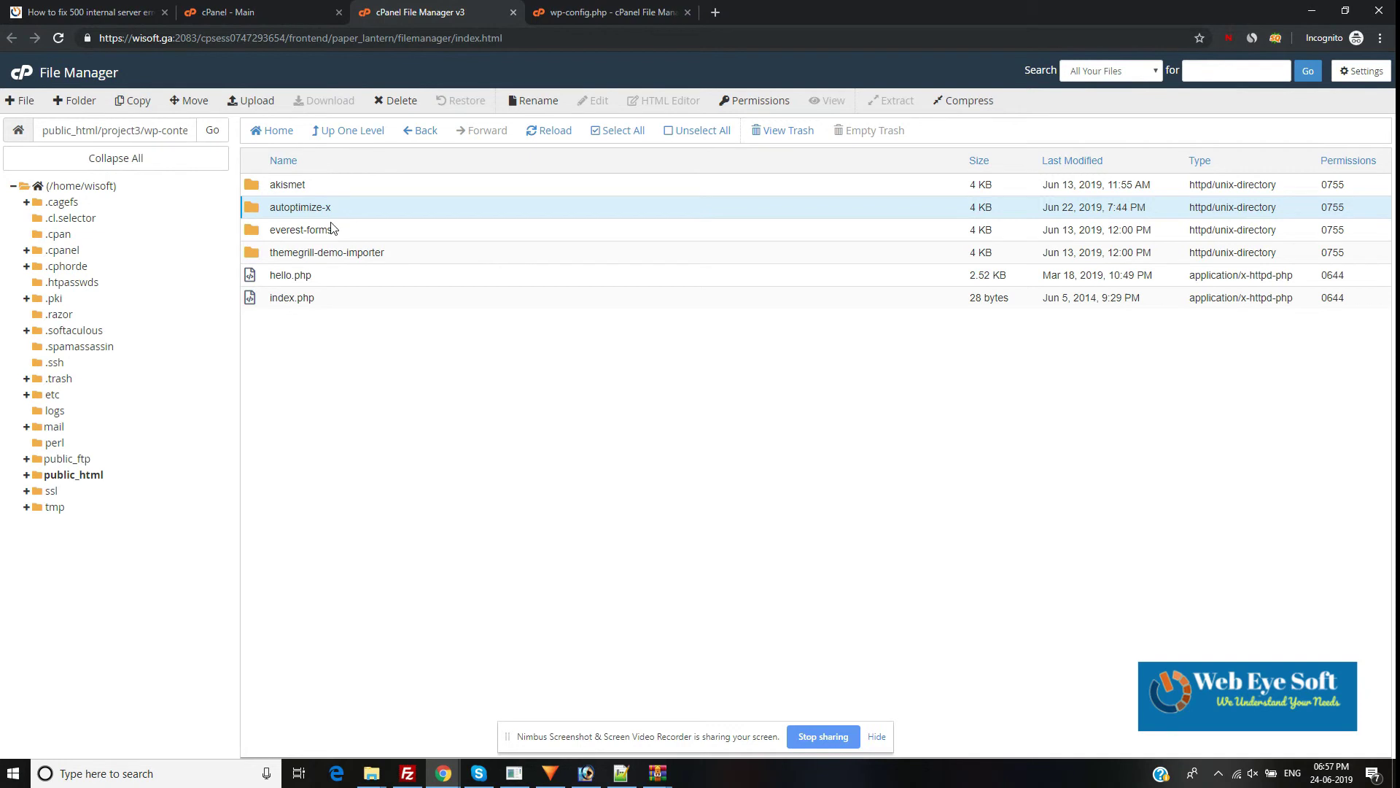
pyautogui.click(310, 190)
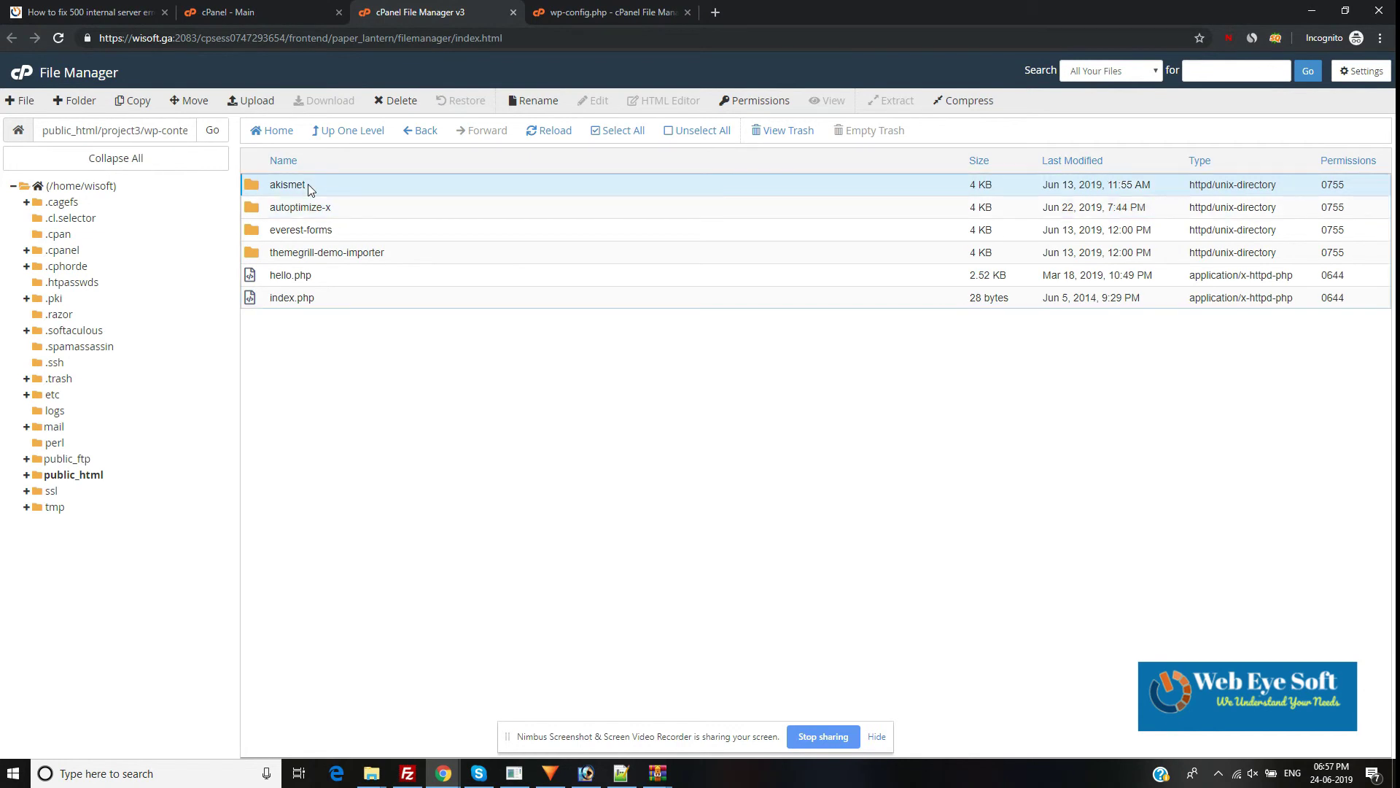